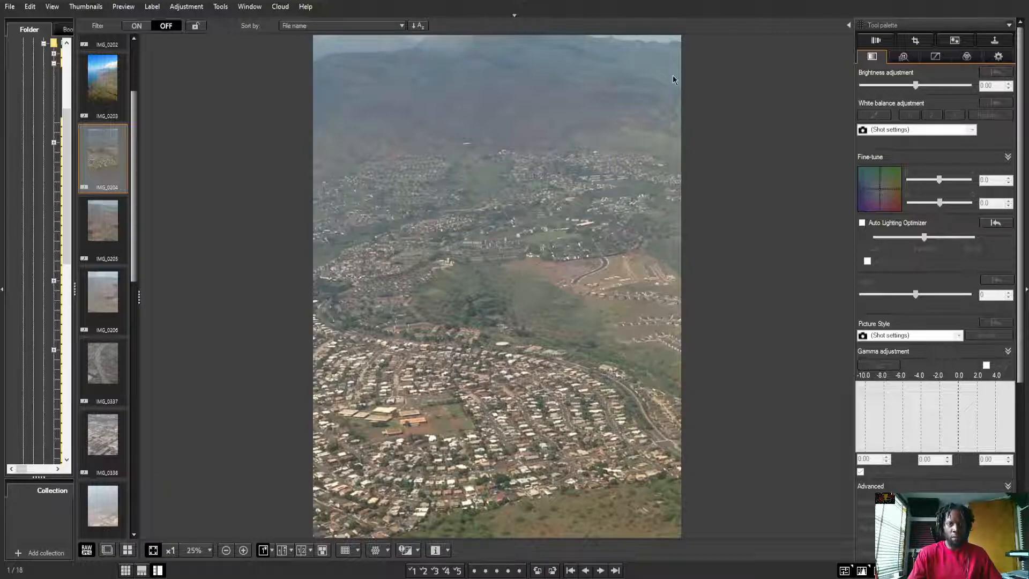
Preview IMG_0205 and IMG_0206 alternately to compare their haze and horizon, ending on IMG_0206
left_click(97, 236)
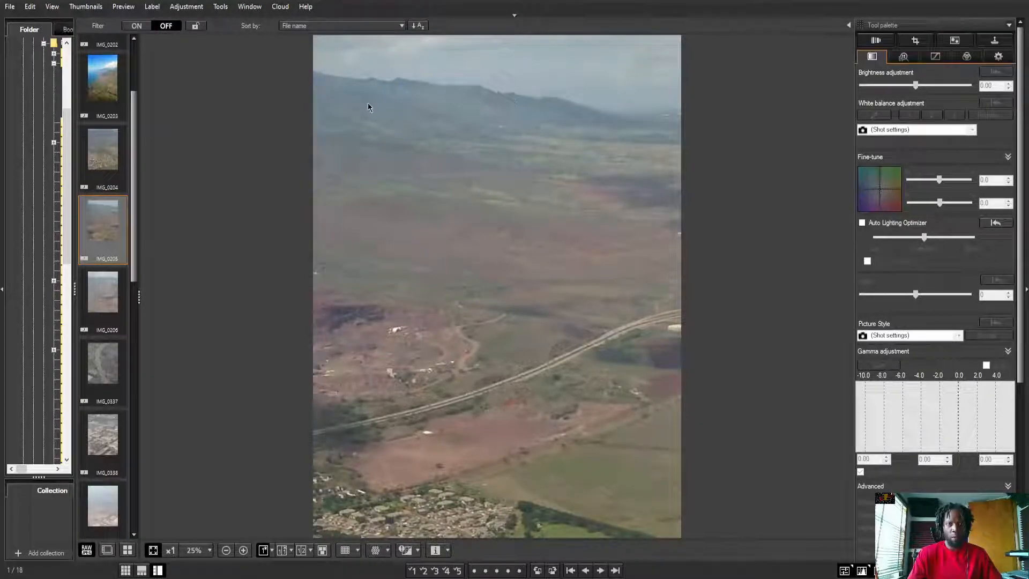
left_click(106, 300)
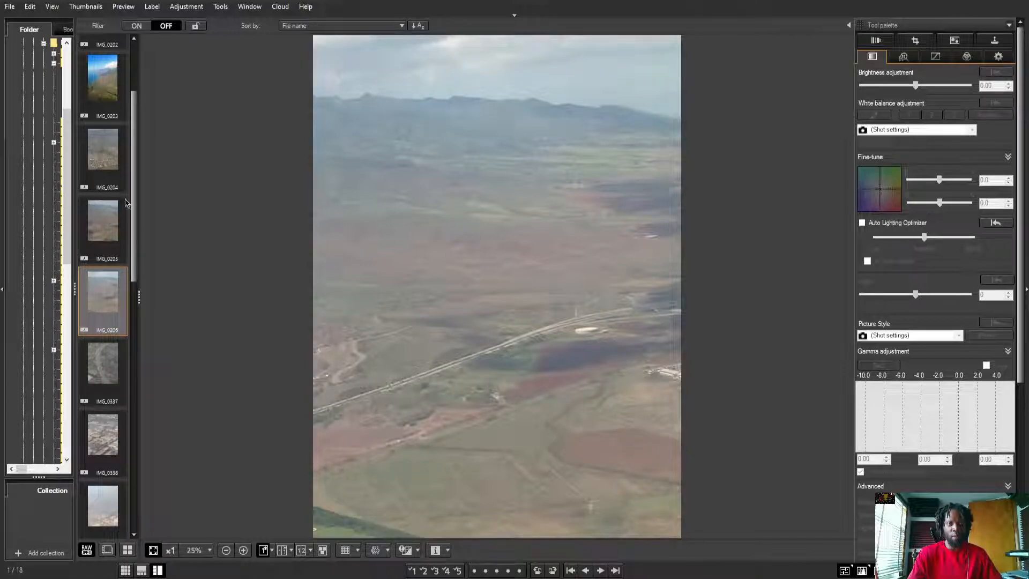
left_click(113, 219)
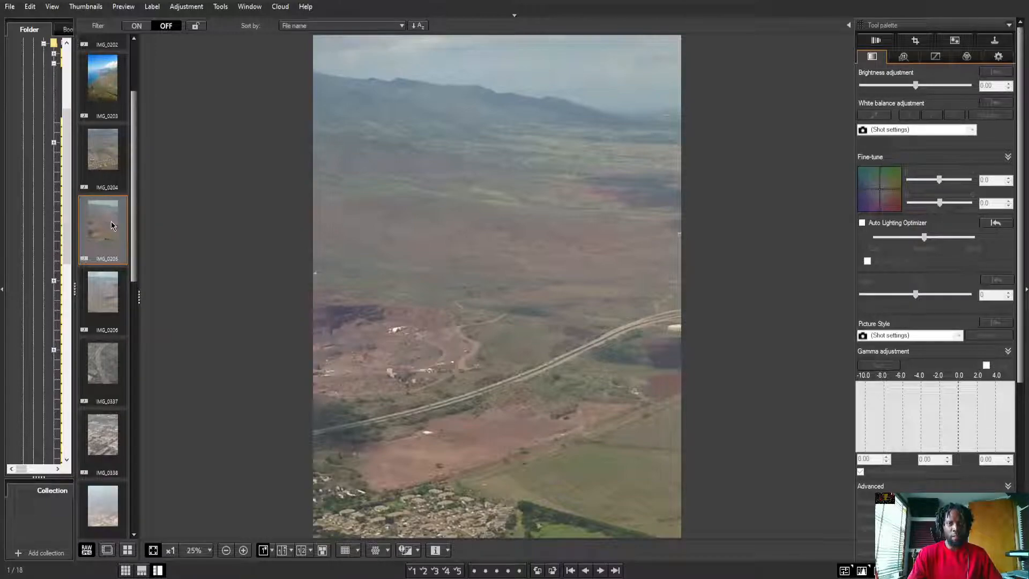
left_click(113, 293)
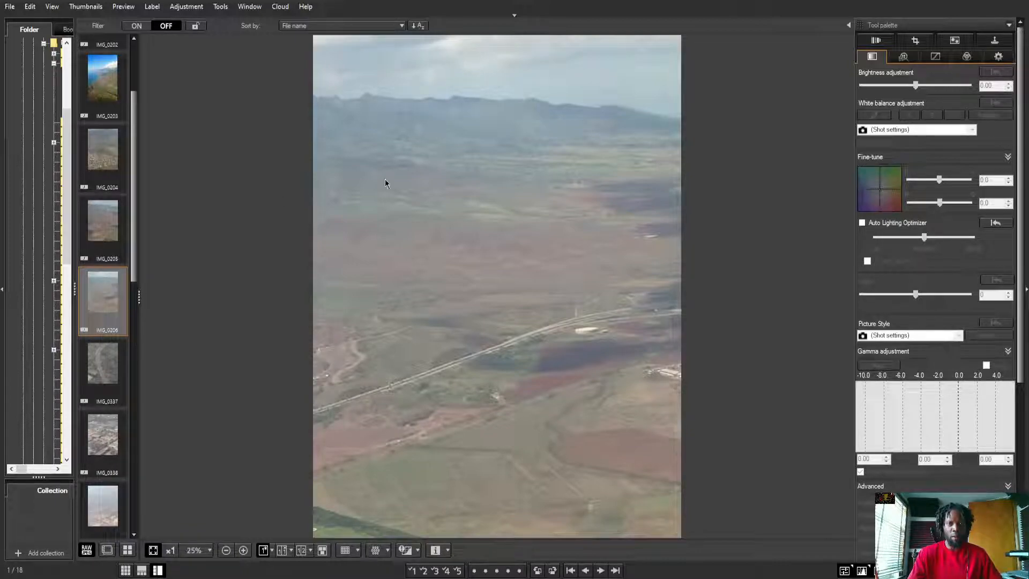
Preview the photos IMG_0337, IMG_0338, IMG_0339, IMG_0340 and IMG_0343 one after another
scroll(98, 255, "down", 2)
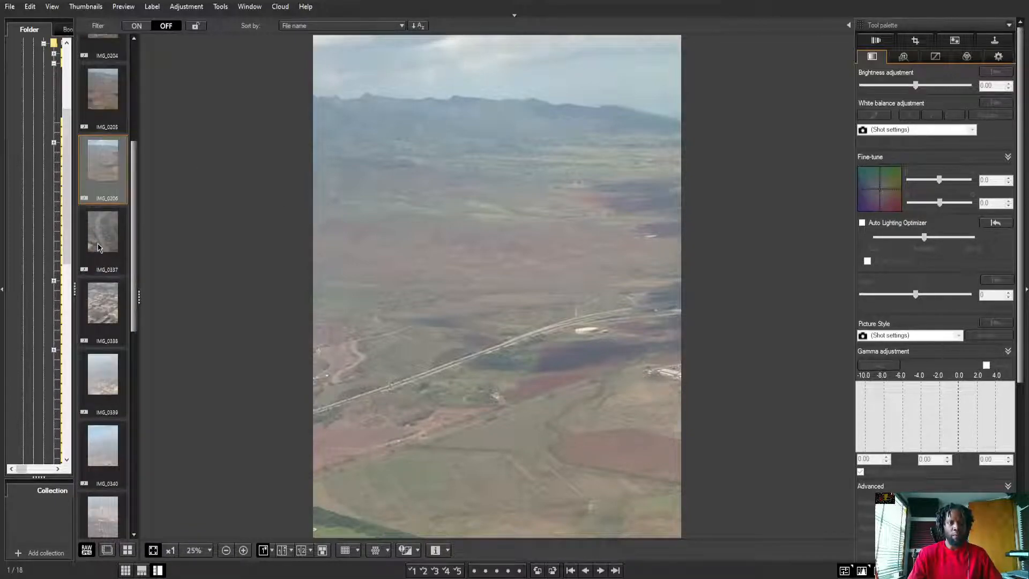
left_click(98, 248)
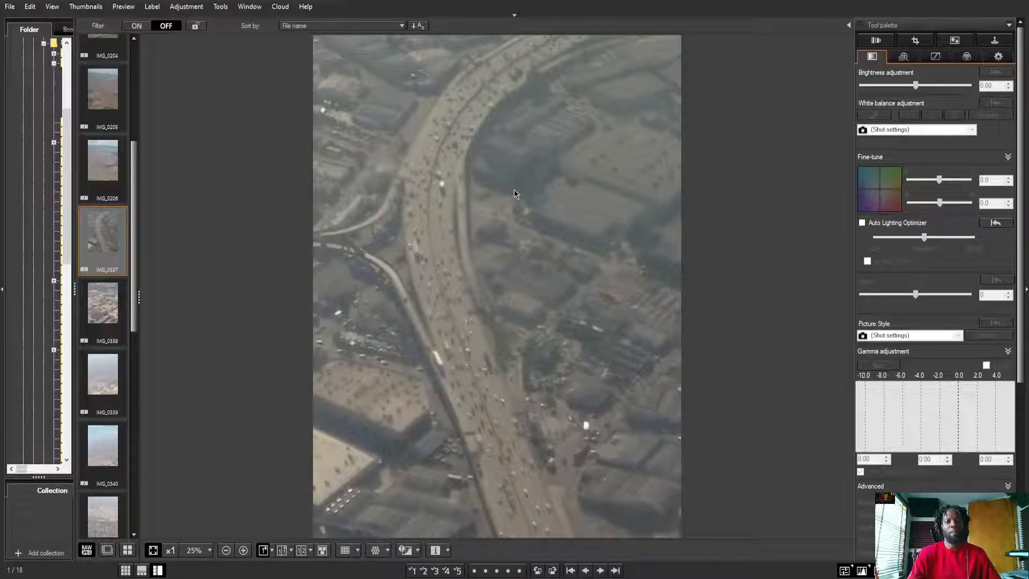
left_click(105, 314)
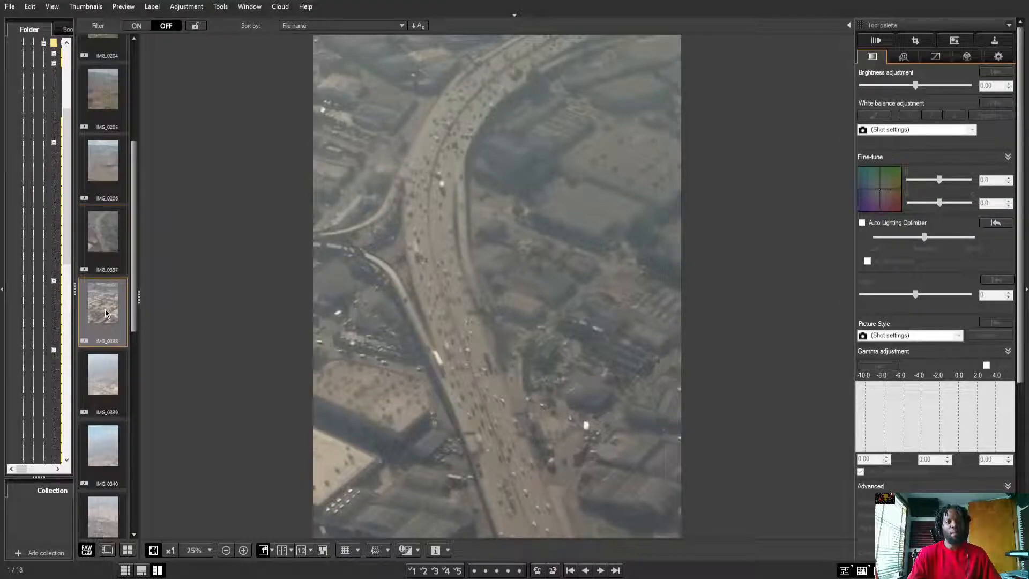
left_click(104, 381)
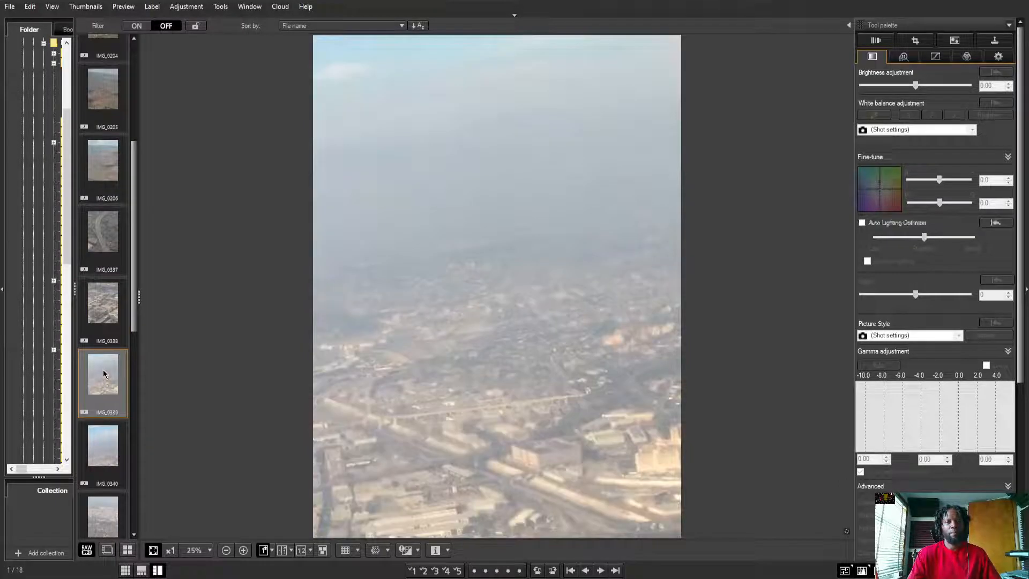
scroll(98, 321, "down", 2)
left_click(98, 332)
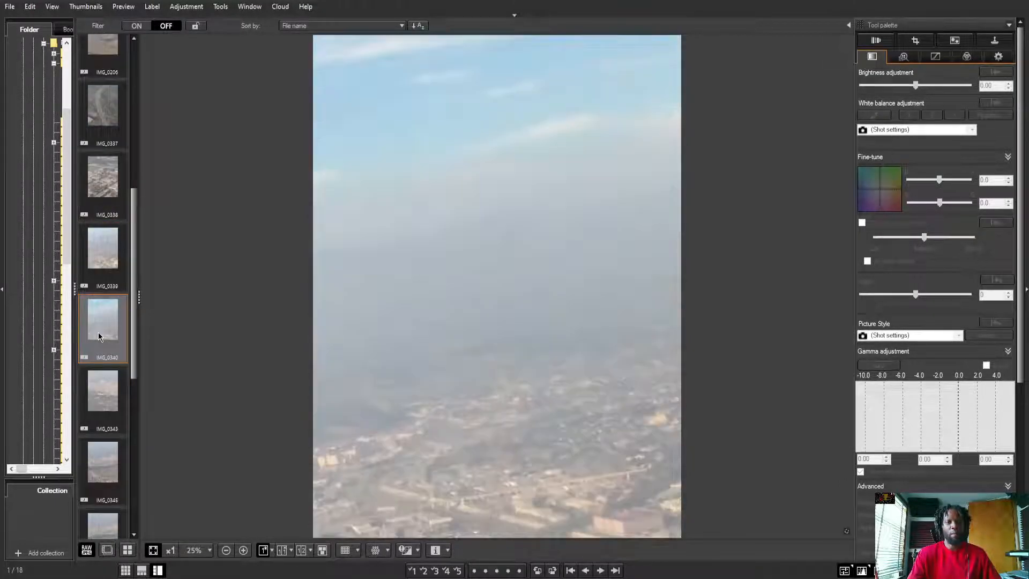
scroll(98, 333, "down", 2)
left_click(102, 283)
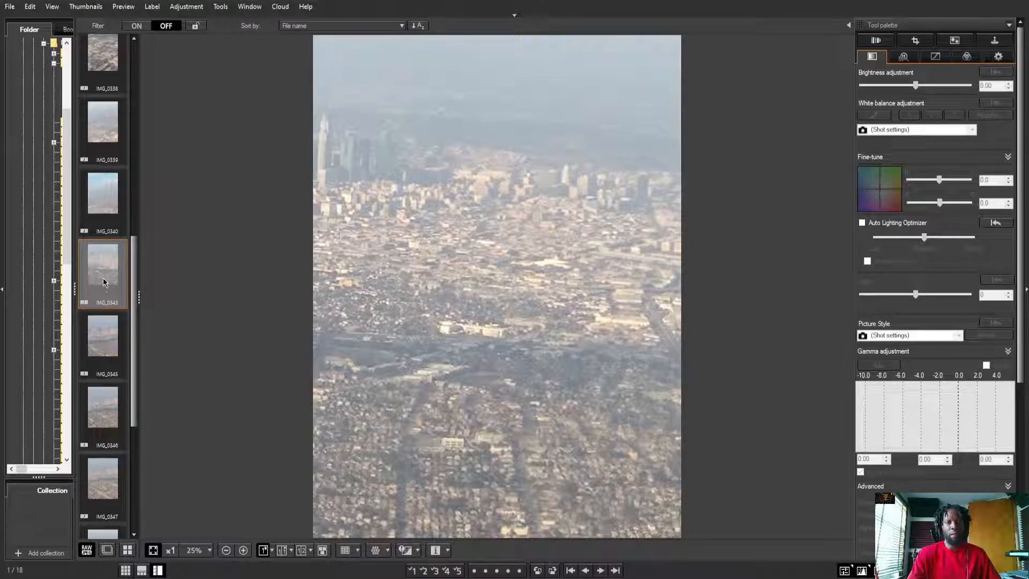
Preview the remaining photos in the folder one by one, from IMG_0345 through IMG_0351
scroll(103, 275, "down", 2)
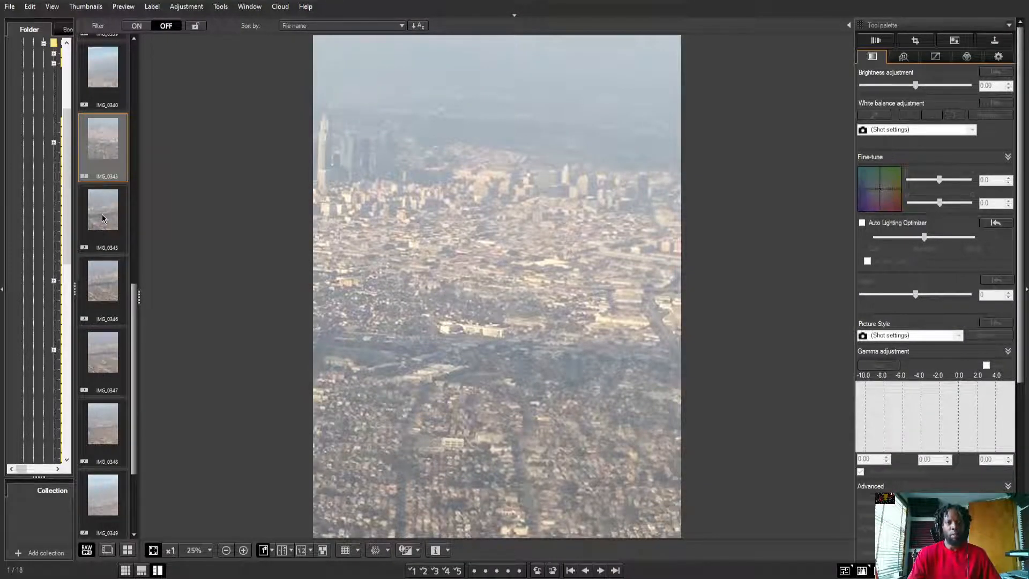
left_click(102, 214)
left_click(104, 284)
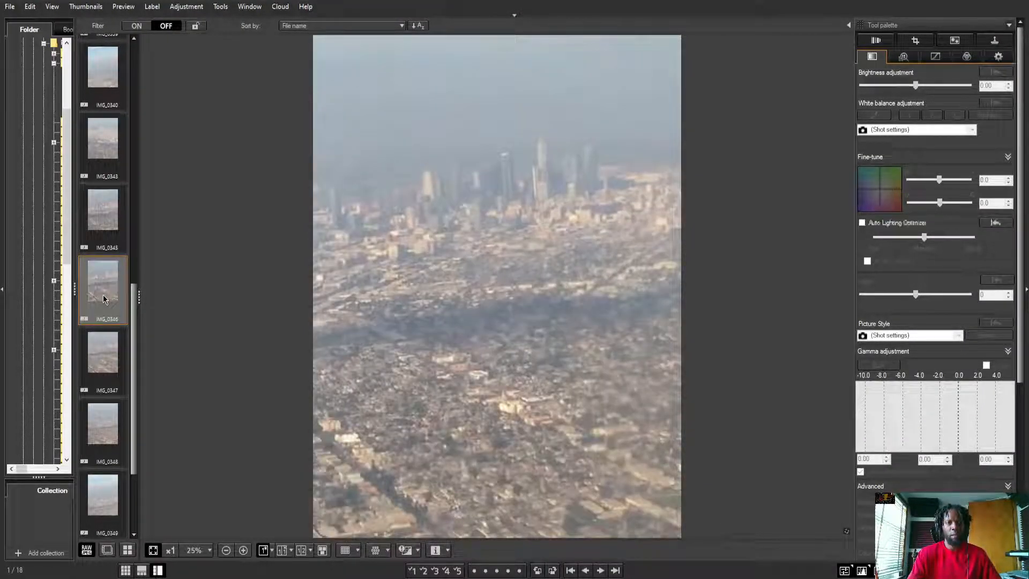
left_click(109, 352)
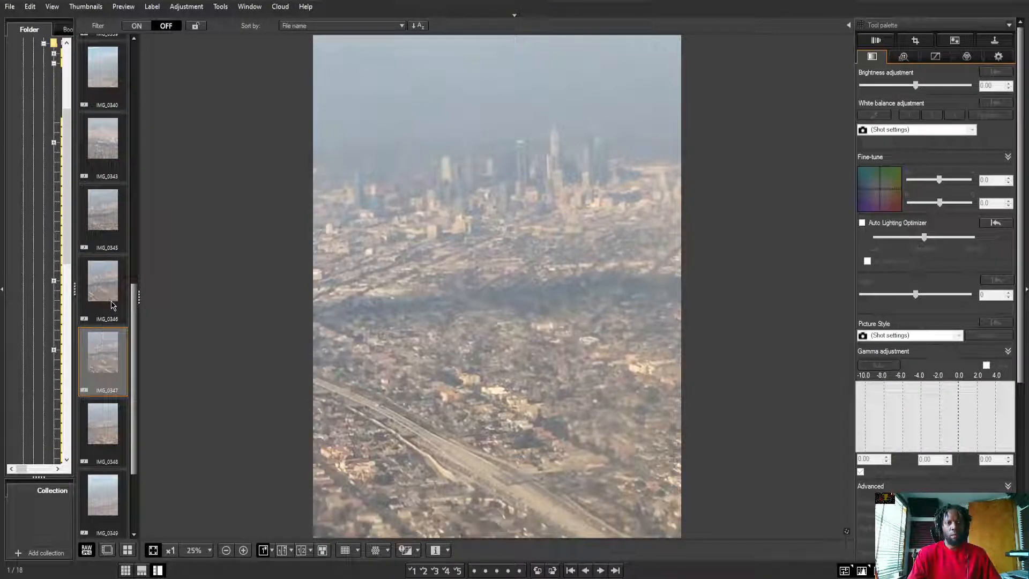
scroll(105, 343, "down", 2)
left_click(100, 301)
scroll(107, 322, "down", 1)
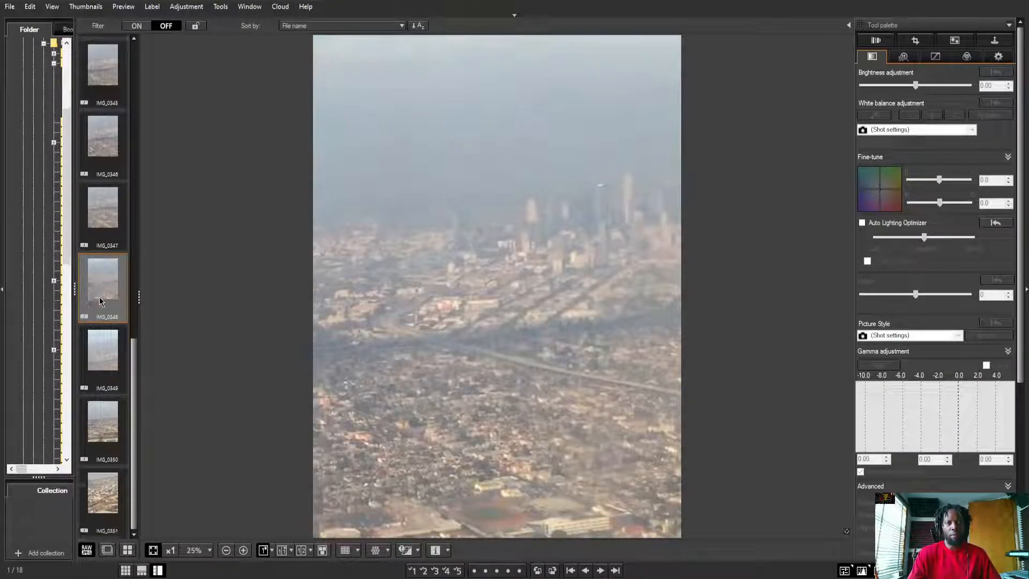
left_click(102, 366)
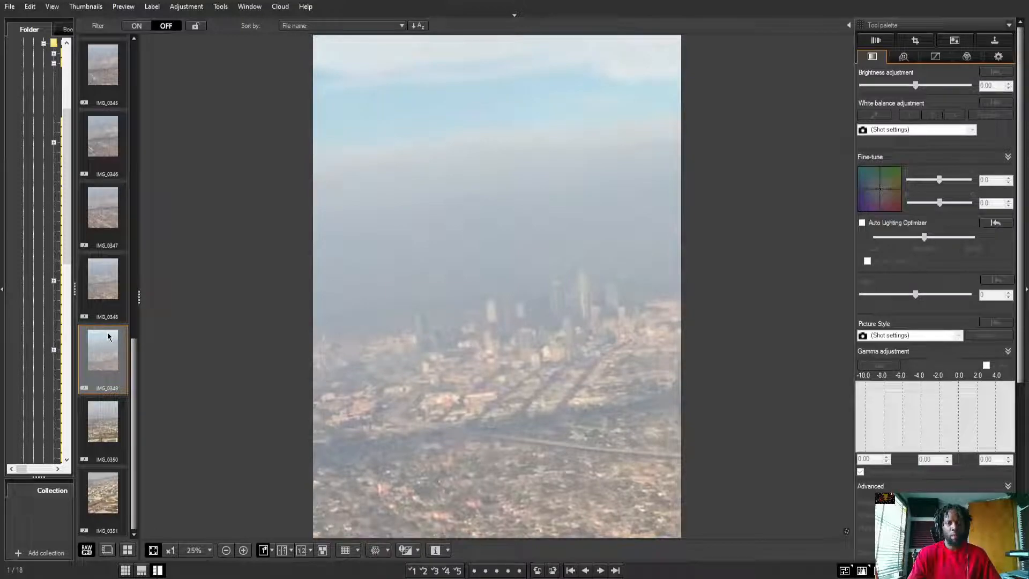
left_click(90, 435)
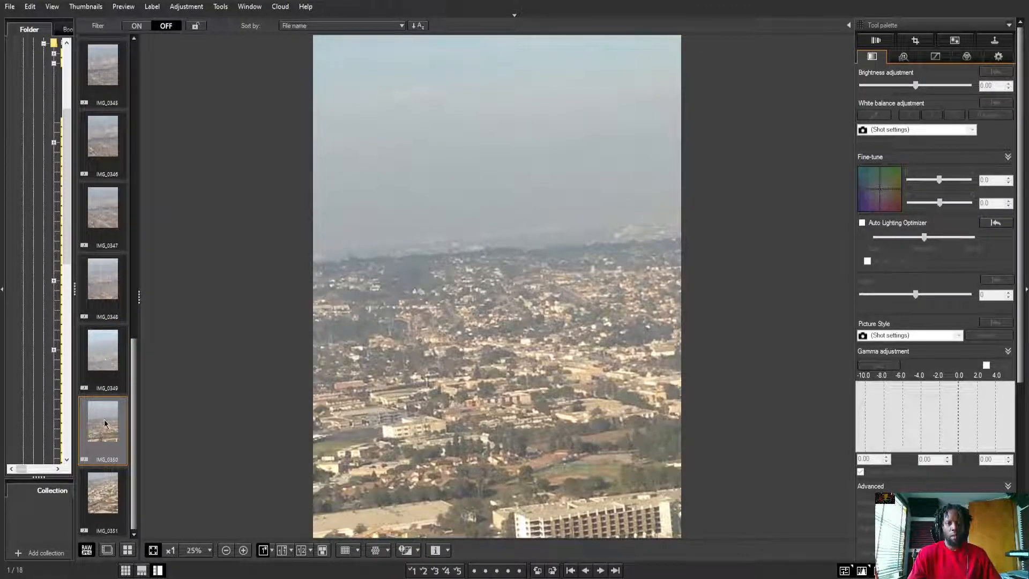
left_click(102, 519)
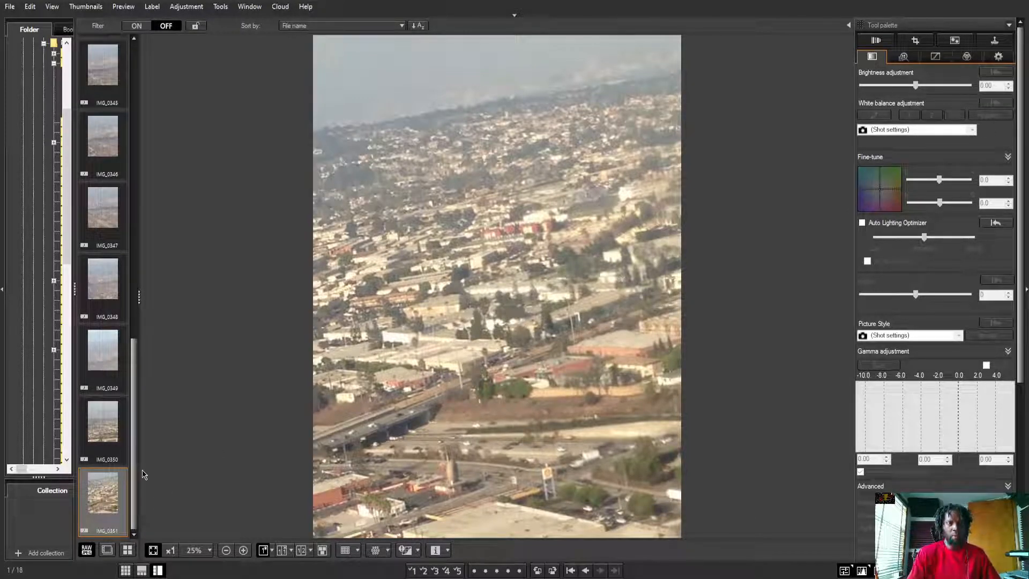
Review the skyline photos again between IMG_0350 and IMG_0347 to compare their haze
left_click(109, 440)
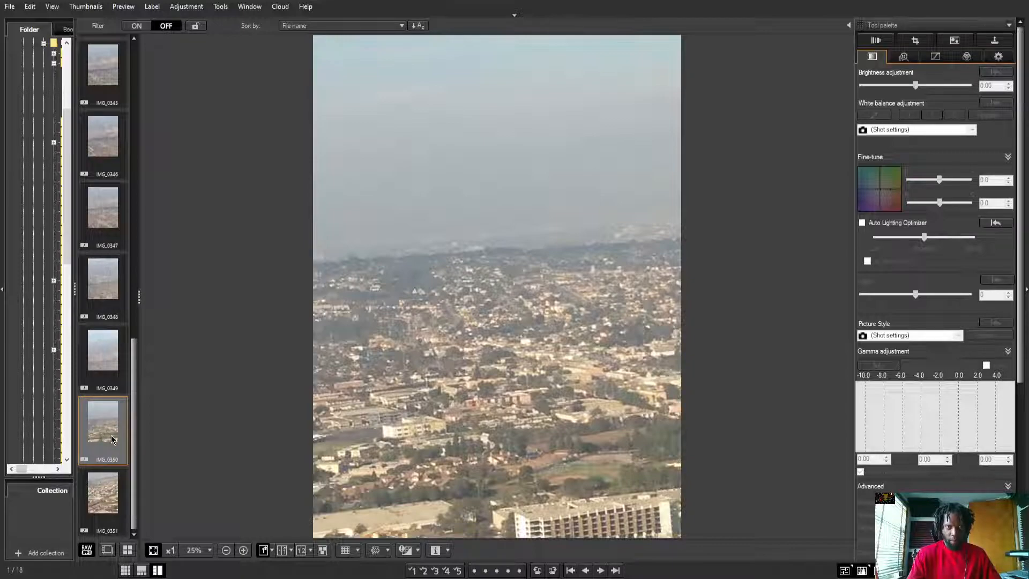
left_click(104, 366)
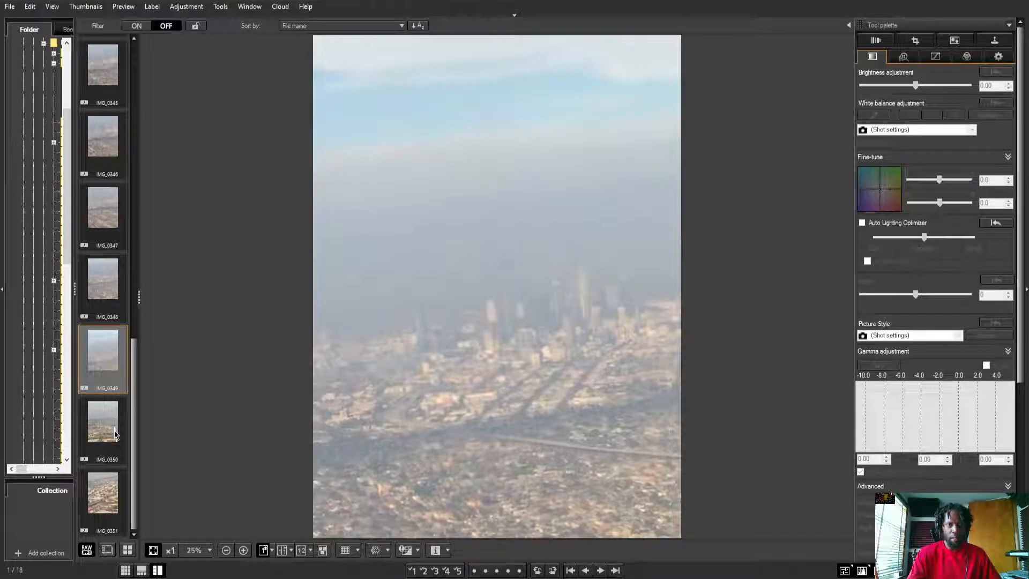
left_click(116, 435)
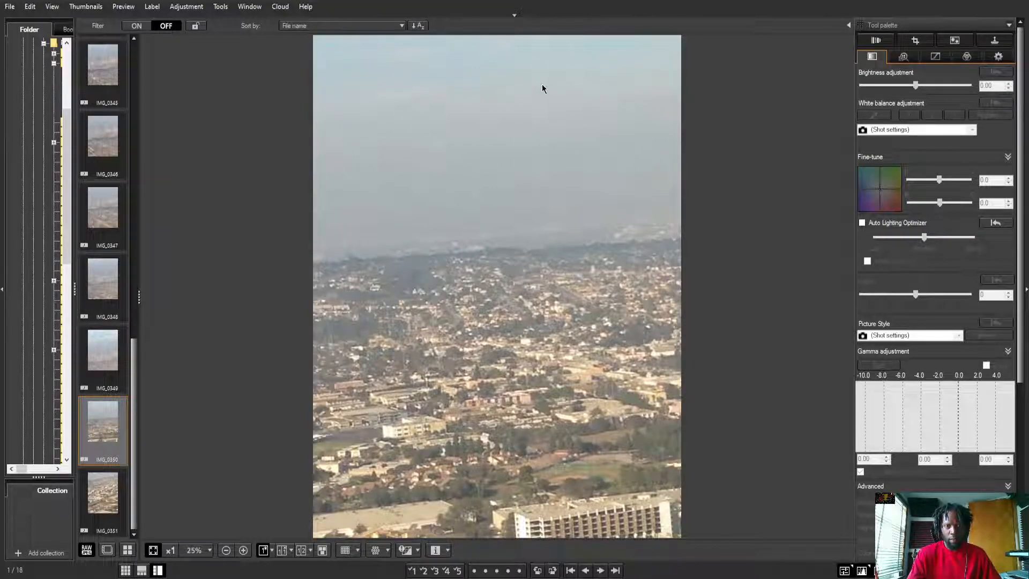
left_click(96, 354)
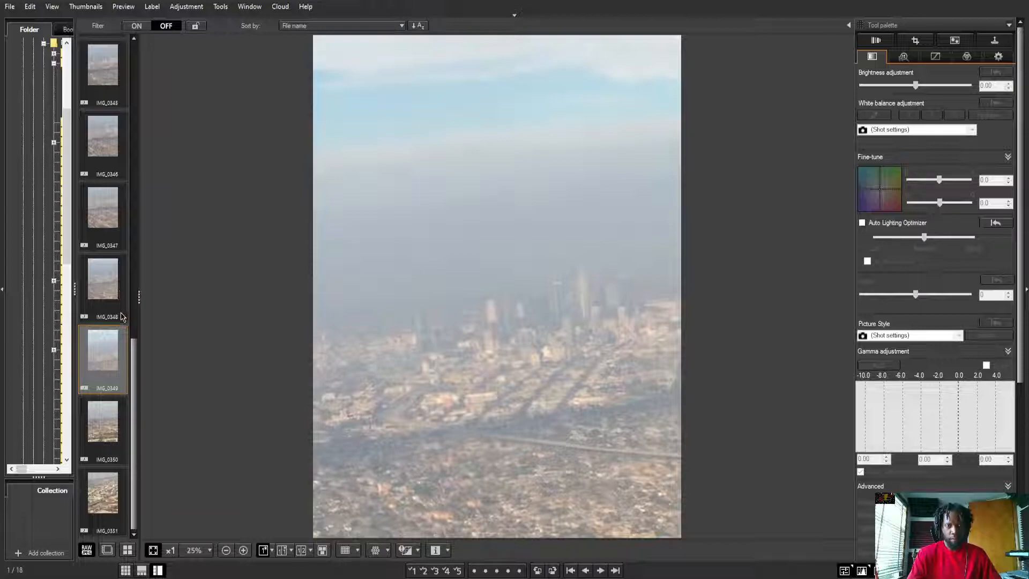
left_click(107, 285)
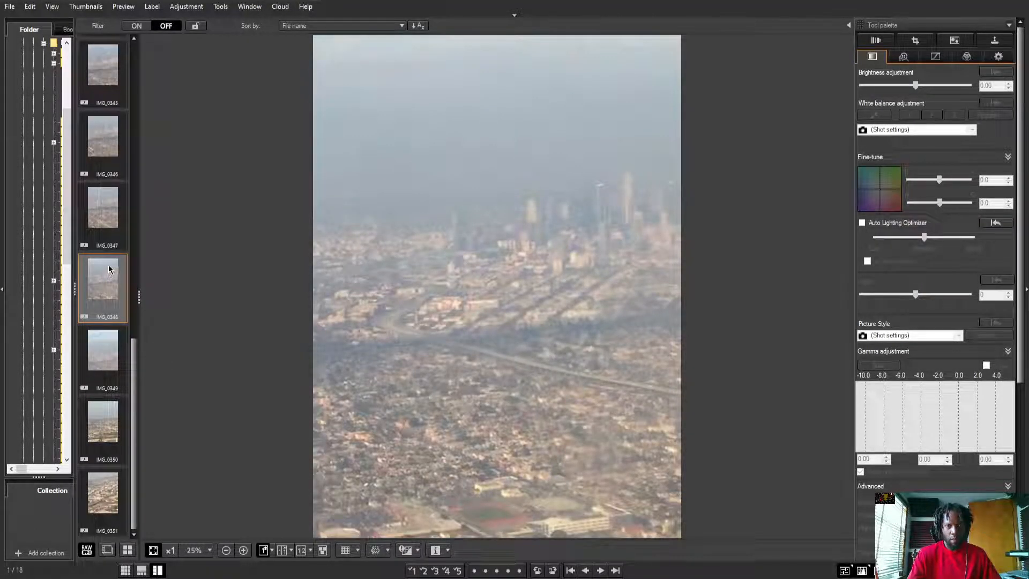
left_click(107, 231)
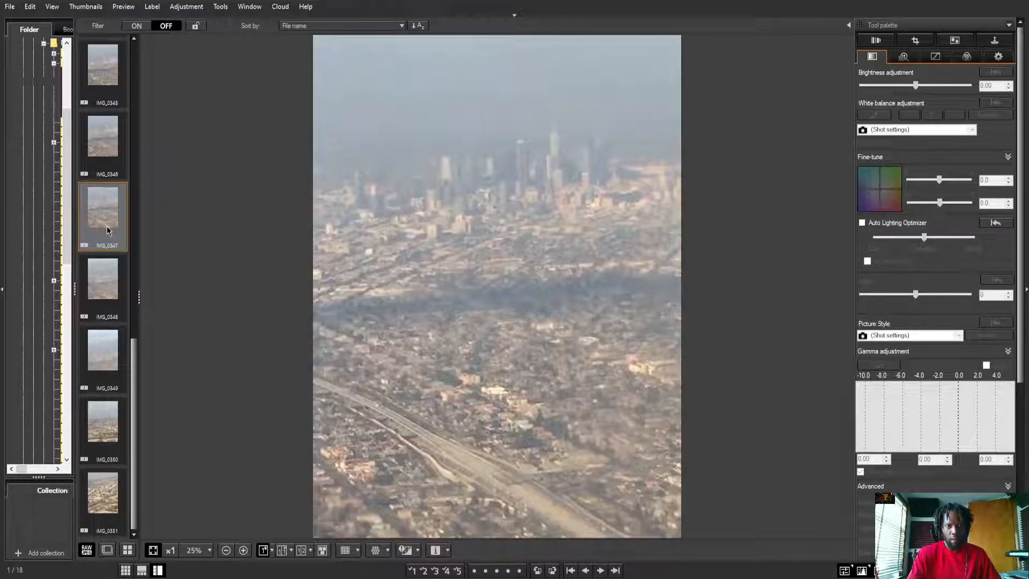
Compare IMG_0338 with IMG_0337 and select IMG_0338, the industrial rooftops photo, for editing
scroll(104, 231, "up", 3)
scroll(104, 228, "up", 2)
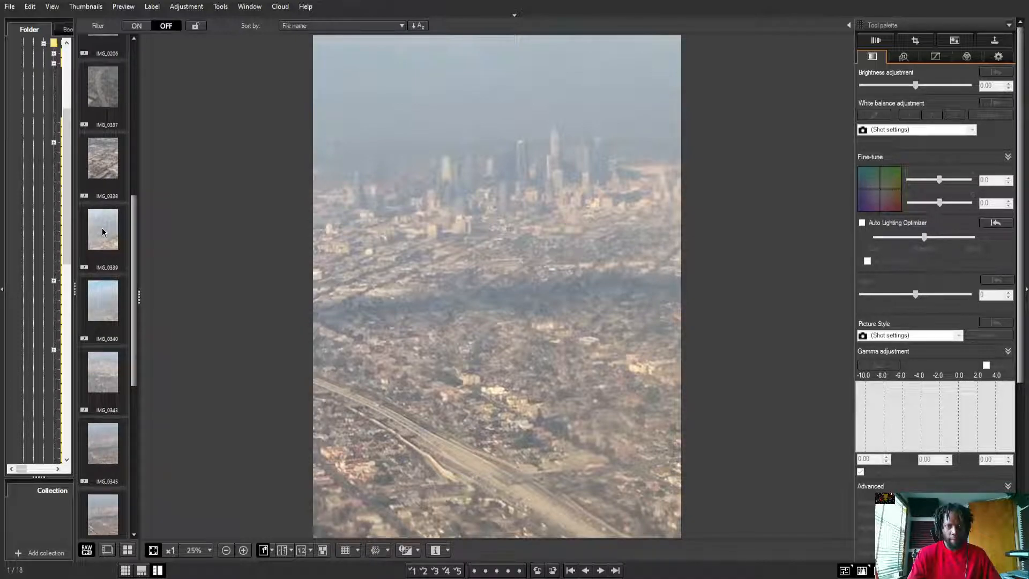
scroll(104, 232, "up", 2)
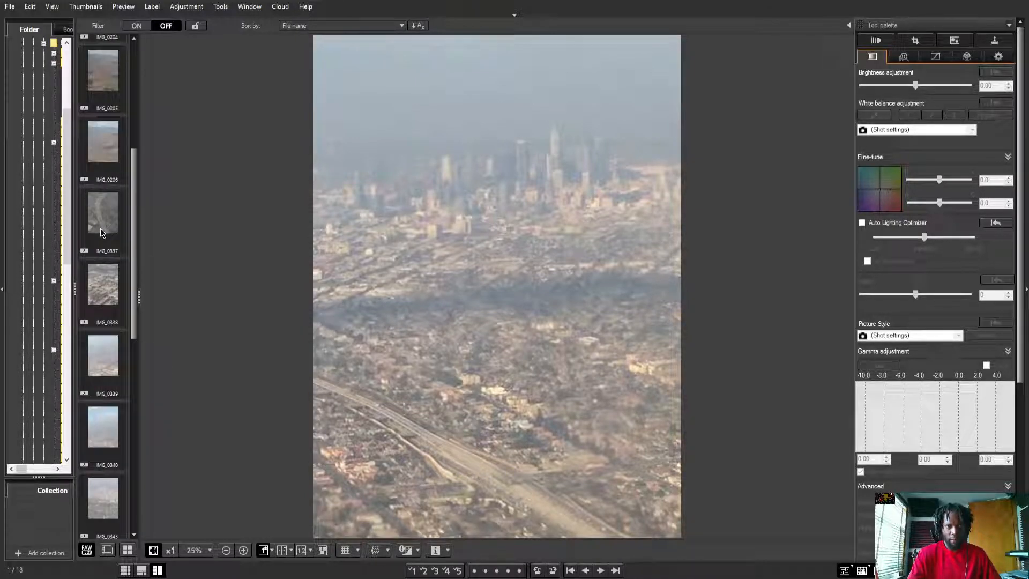
left_click(105, 283)
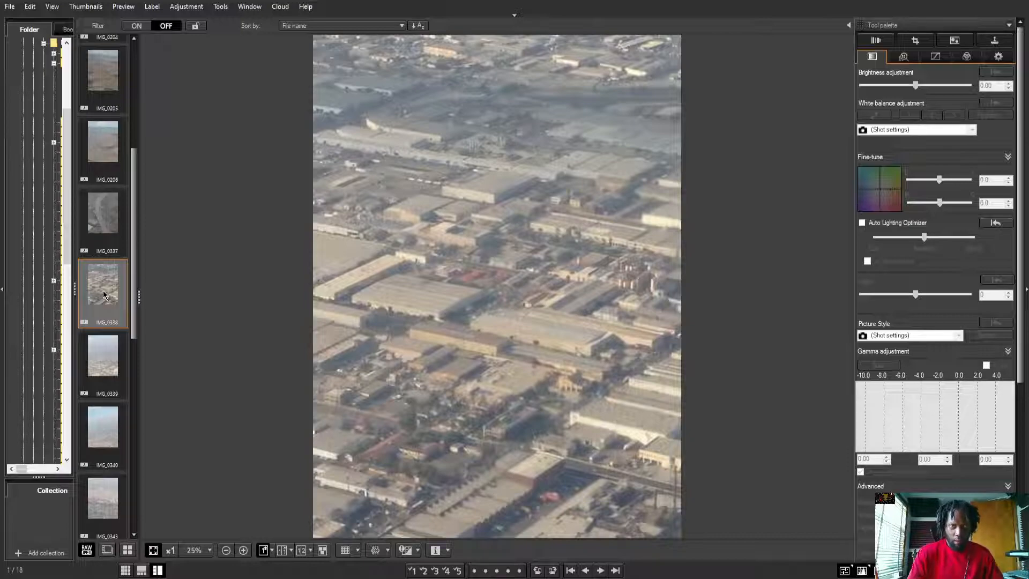
left_click(104, 217)
left_click(123, 291)
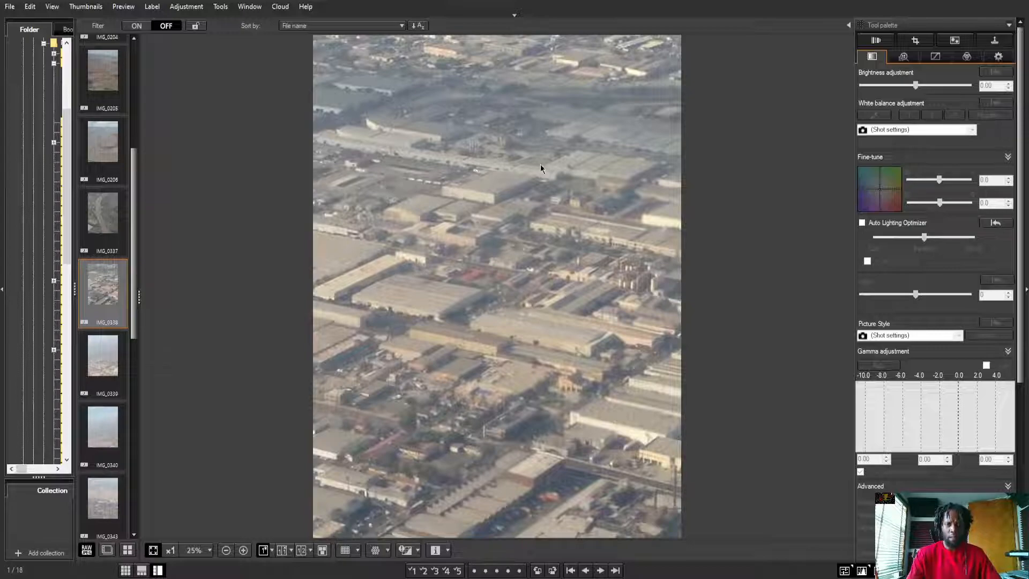
Inspect IMG_0338 at actual size, return to the full view, and show it side by side with the original image
left_click(531, 176)
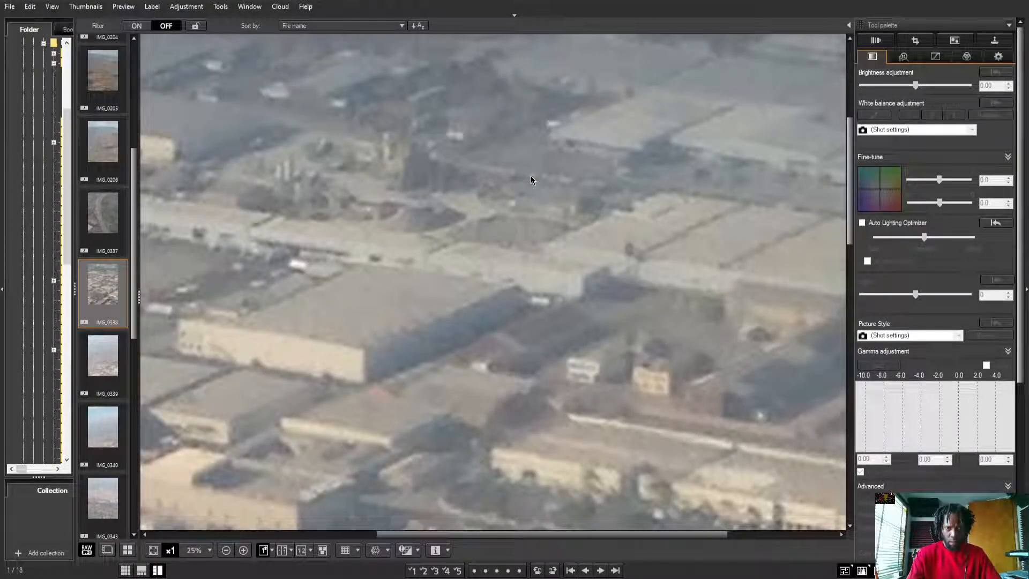
left_click(530, 177)
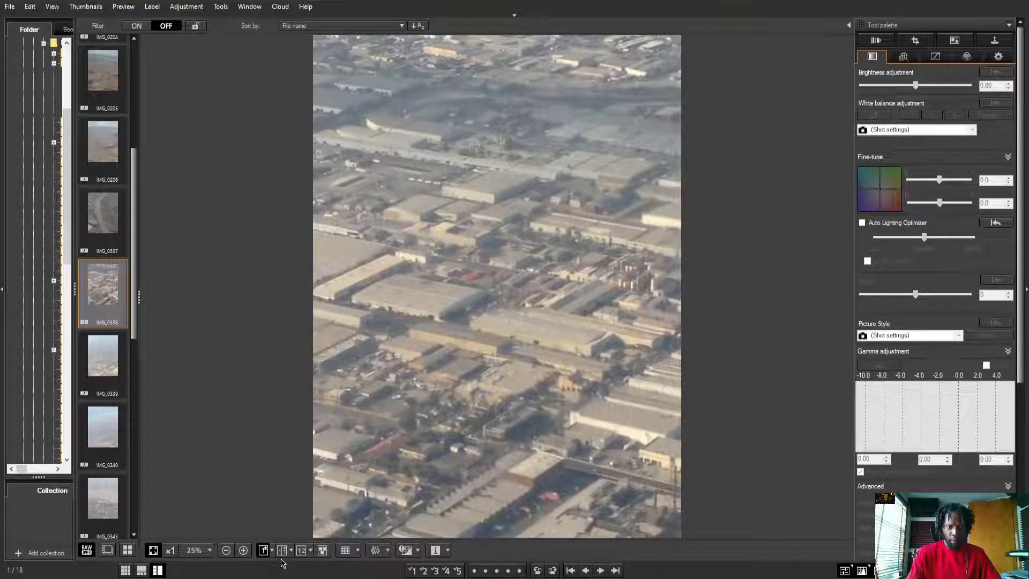
left_click(282, 550)
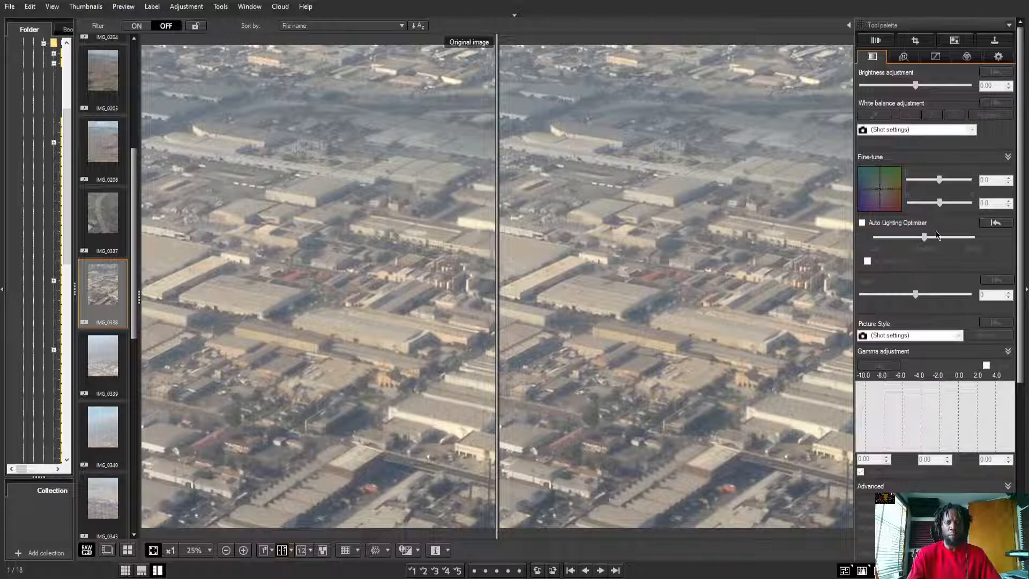
Turn on the Auto Lighting Optimizer for IMG_0338, test it at Low and Strong, and toggle it to compare with the original
left_click(862, 223)
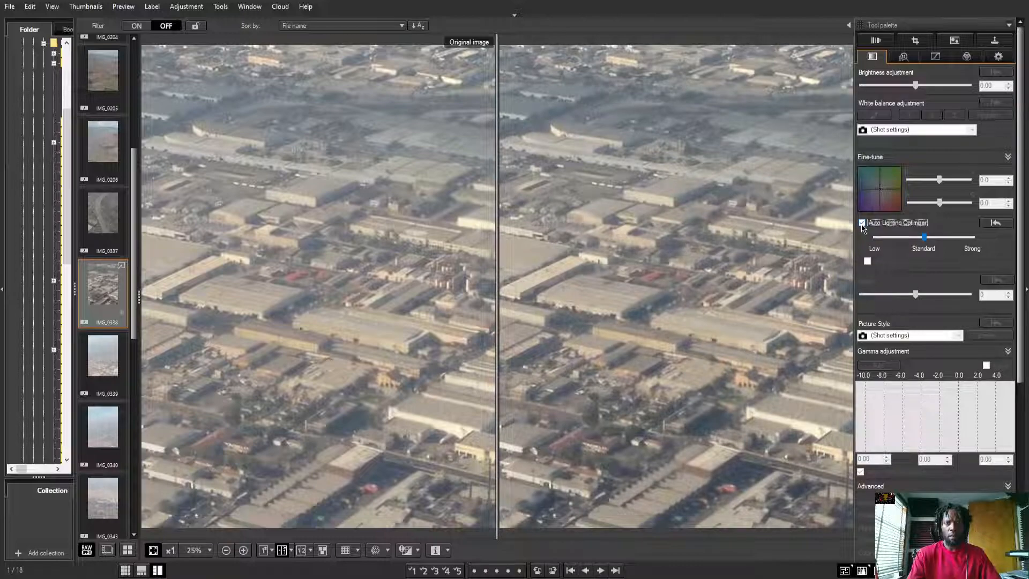
left_click(862, 223)
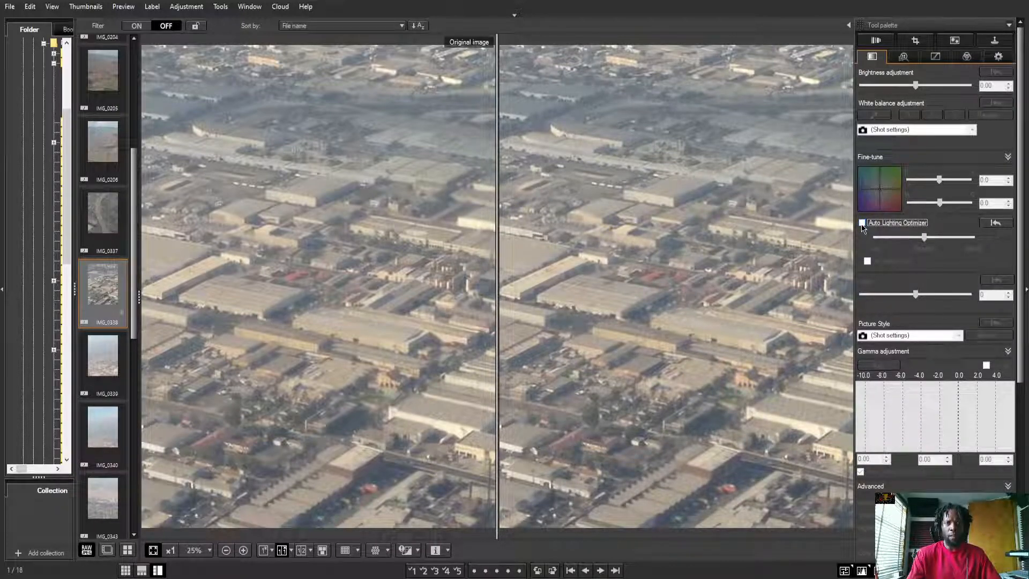
left_click(862, 223)
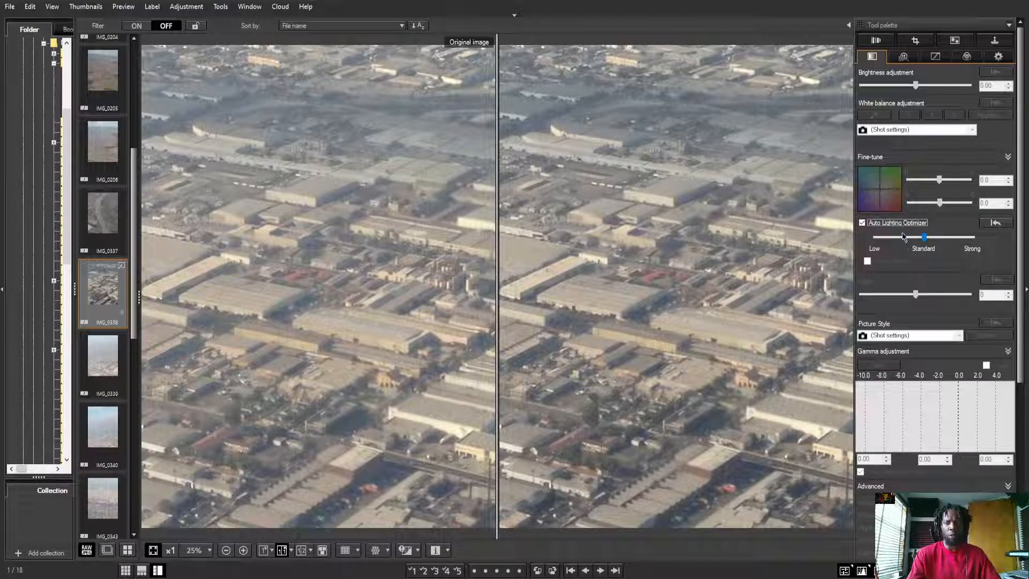
left_click_drag(925, 237, 876, 239)
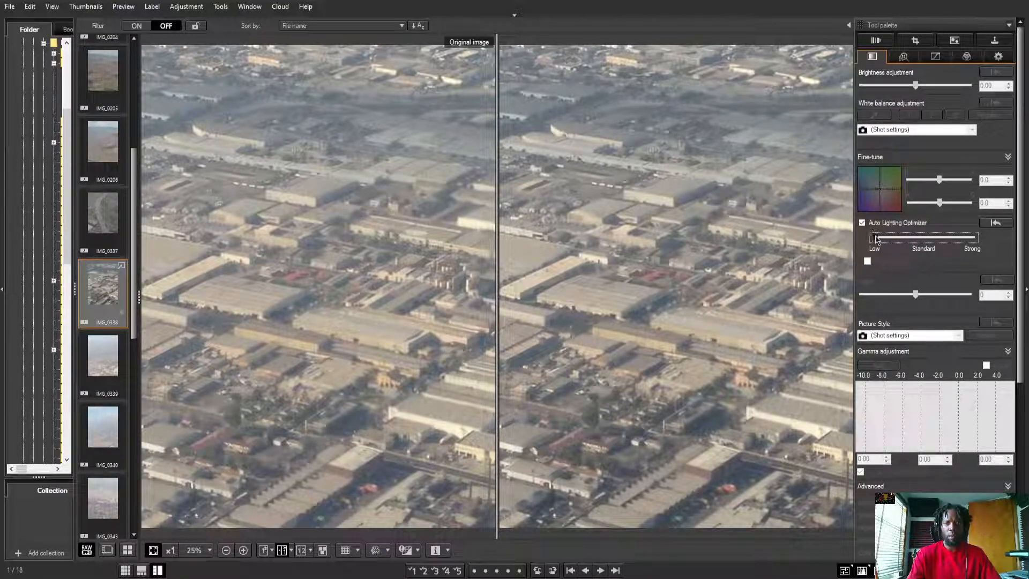
left_click(970, 239)
left_click(972, 240)
left_click(863, 223)
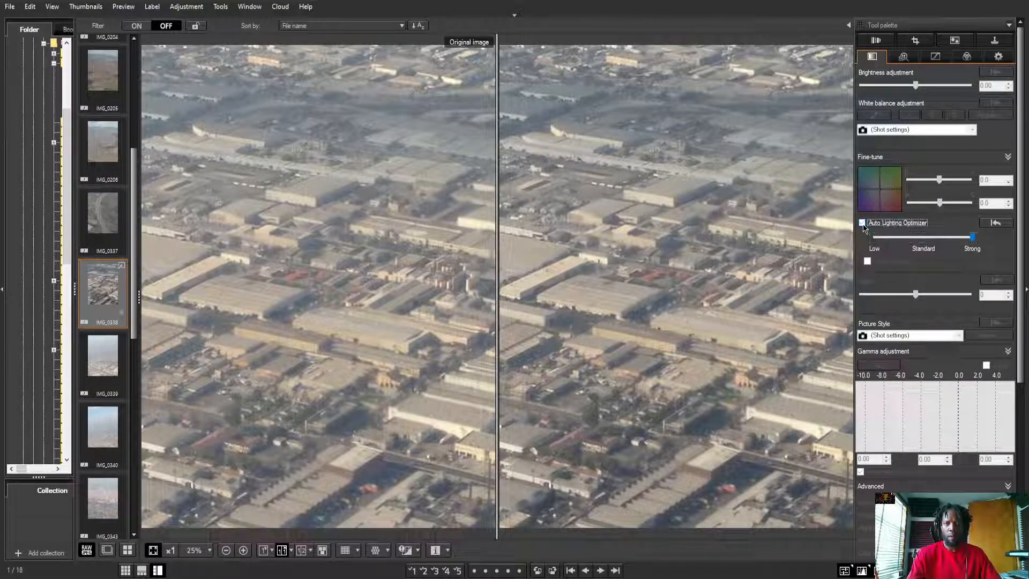
Set the Auto Lighting Optimizer to Standard for IMG_0338 and toggle it to compare the edit with the original
left_click(863, 224)
left_click(922, 238)
left_click(862, 224)
left_click(862, 223)
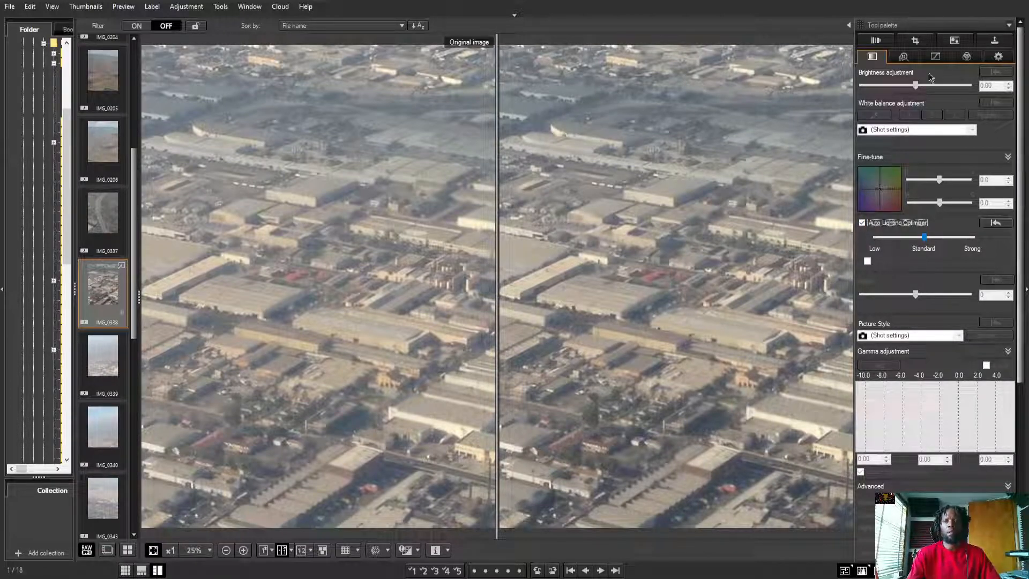
Try progressively stronger luminance noise reduction on IMG_0338, at 12, 19 and the maximum of 20
left_click(905, 57)
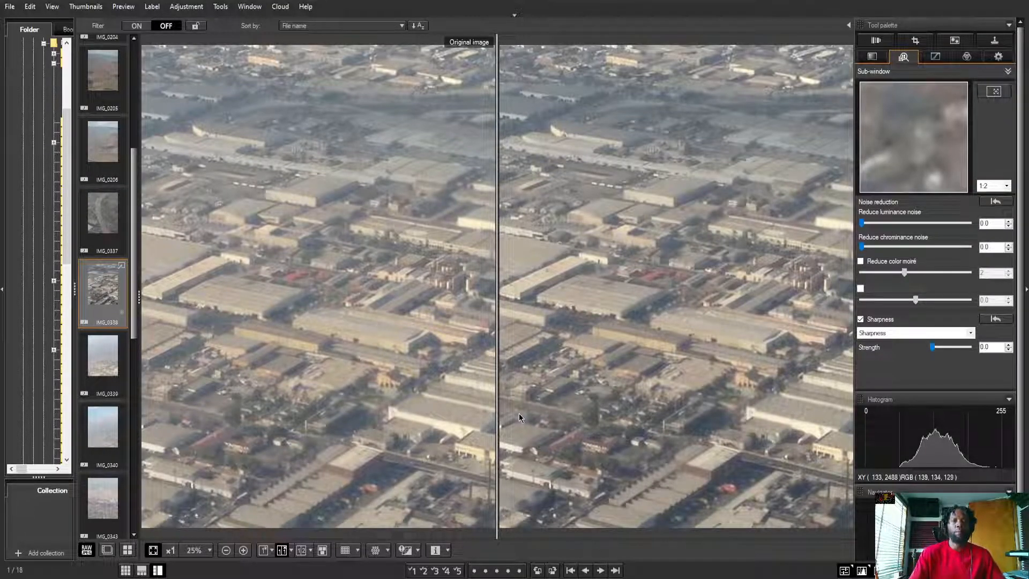
left_click(863, 224)
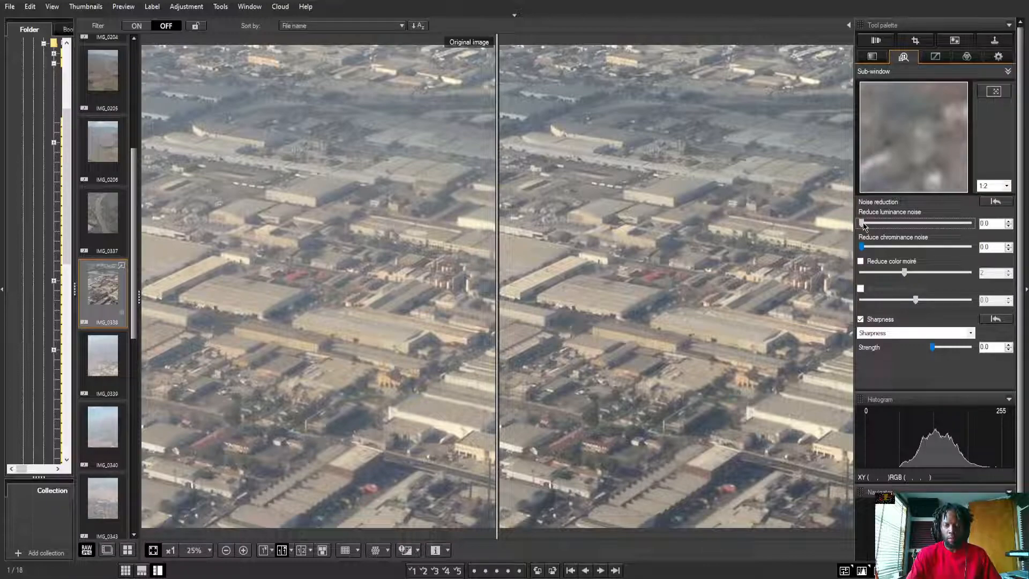
left_click_drag(863, 225, 914, 229)
left_click_drag(925, 229, 928, 229)
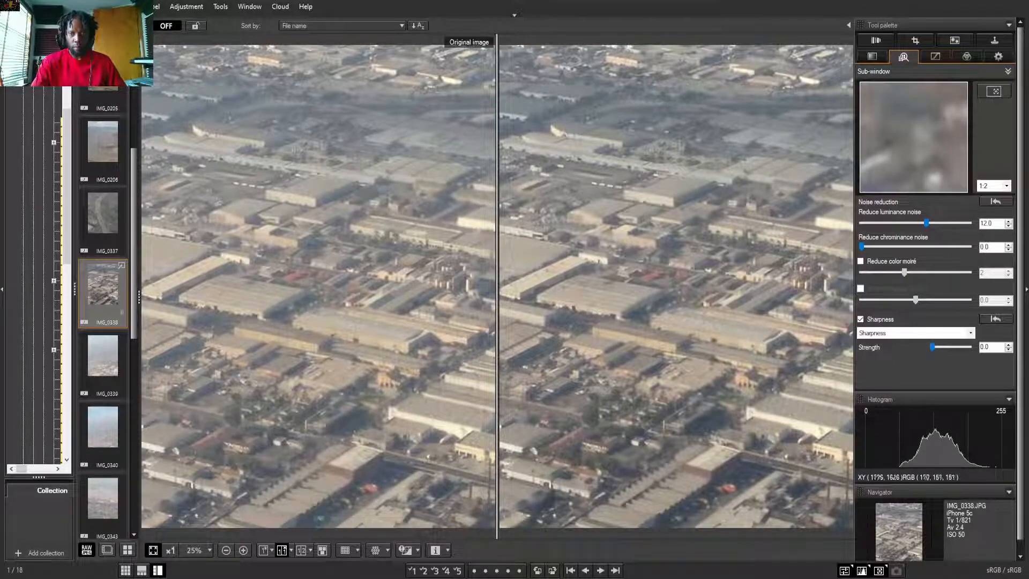
left_click_drag(926, 223, 966, 229)
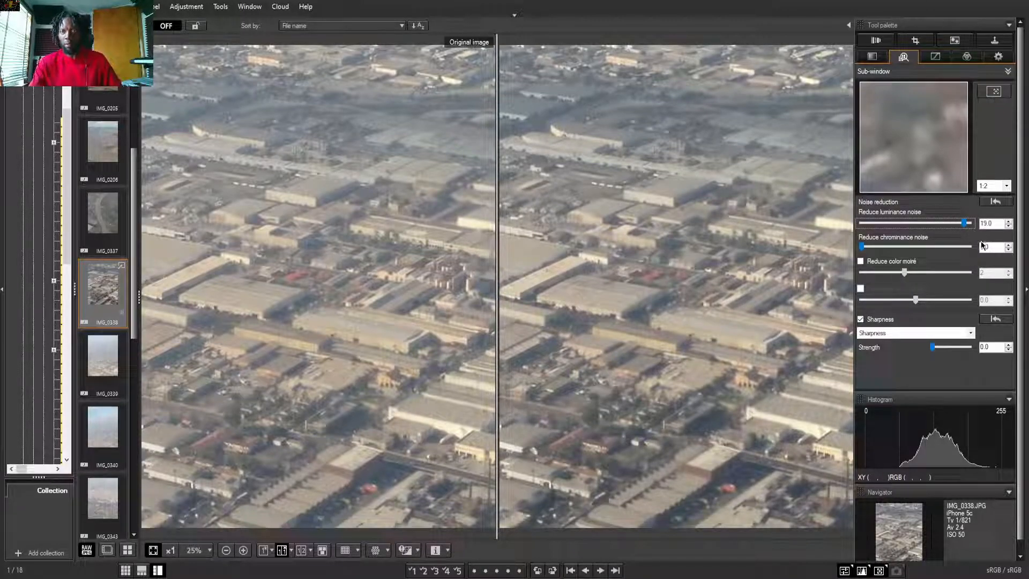
left_click_drag(964, 223, 976, 229)
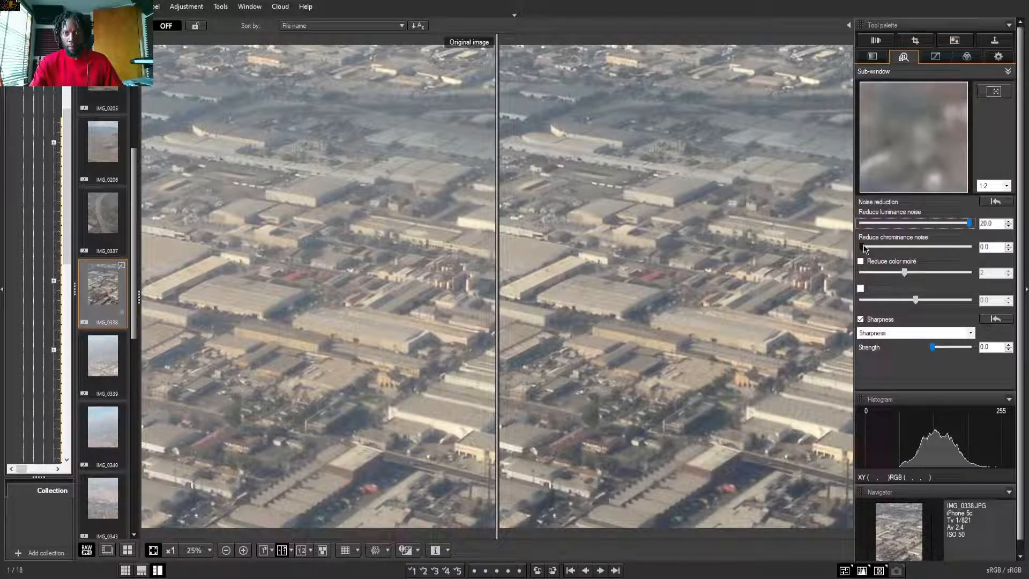
Preview the red rooftops in the detail window, and set chrominance noise reduction to 15 and luminance noise reduction to 13
left_click_drag(864, 248, 895, 251)
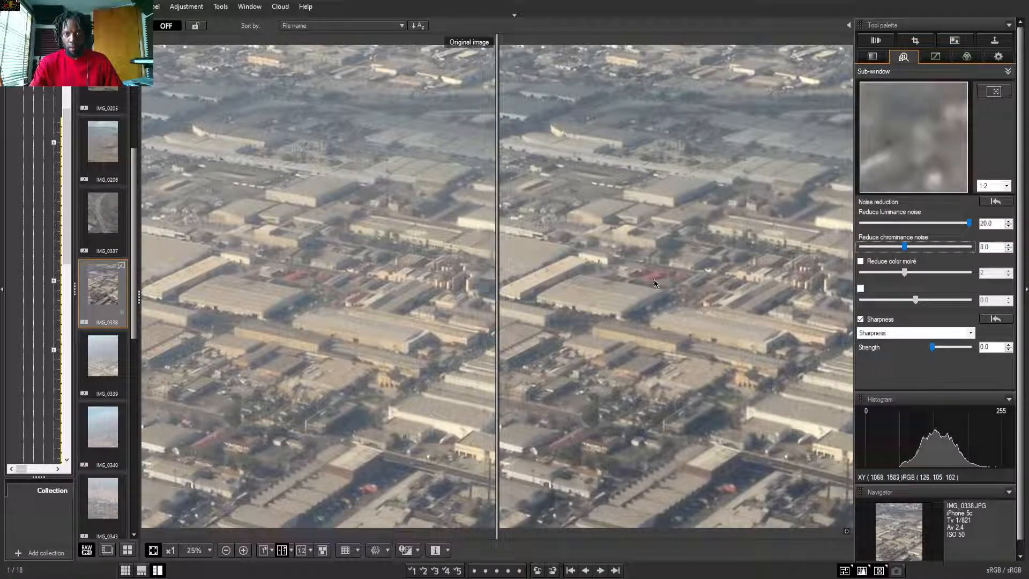
left_click(1004, 92)
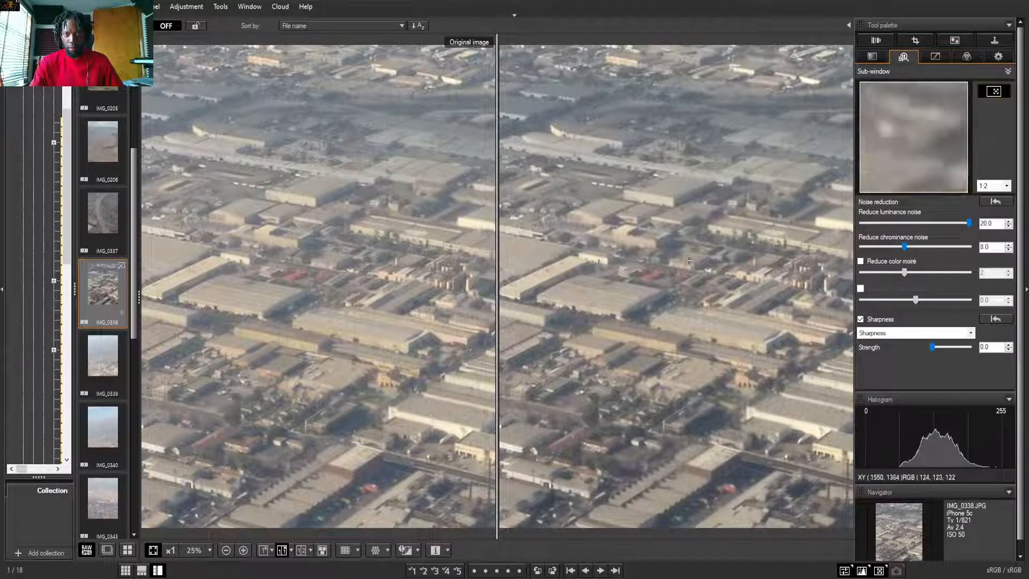
left_click(655, 274)
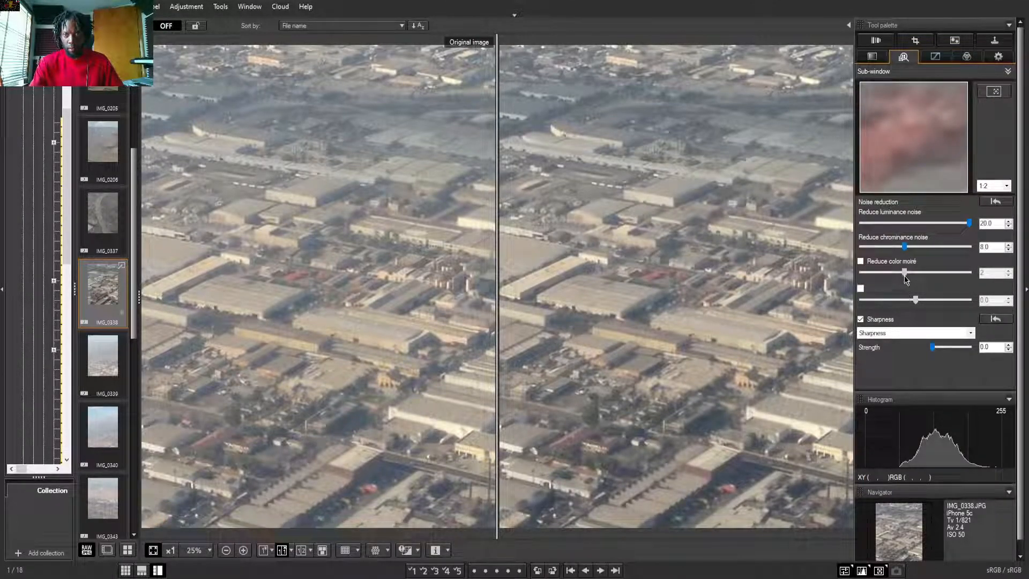
left_click_drag(905, 249, 976, 253)
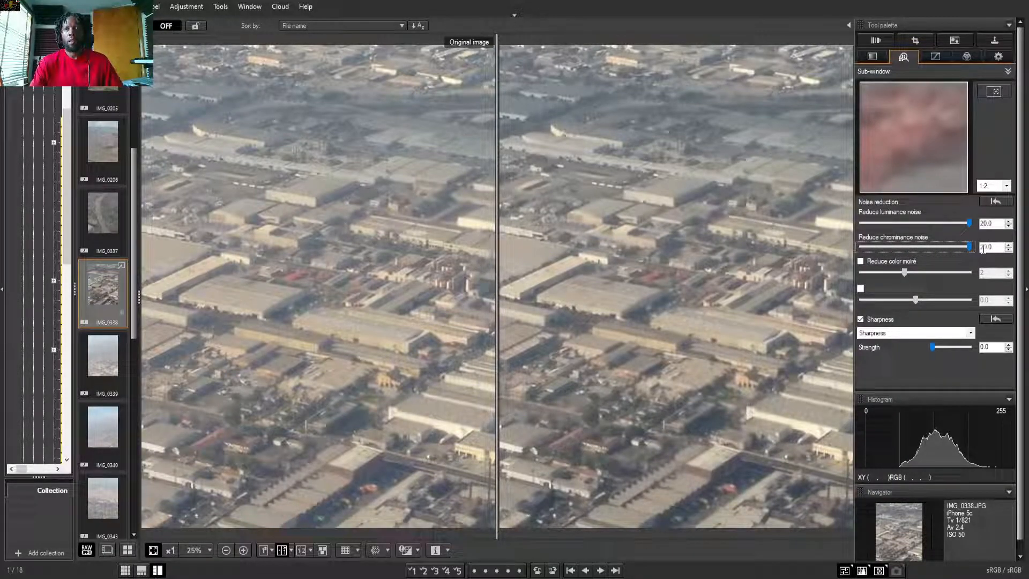
left_click_drag(971, 249, 943, 259)
left_click_drag(969, 223, 934, 241)
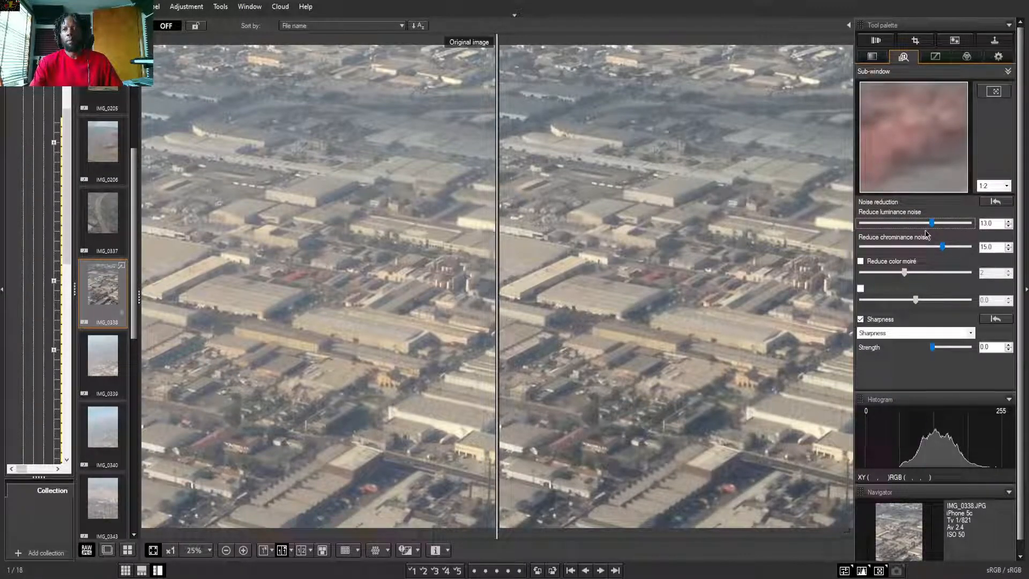
Toggle color moiré reduction at strength 2 to compare its effect, and leave it on
left_click(860, 262)
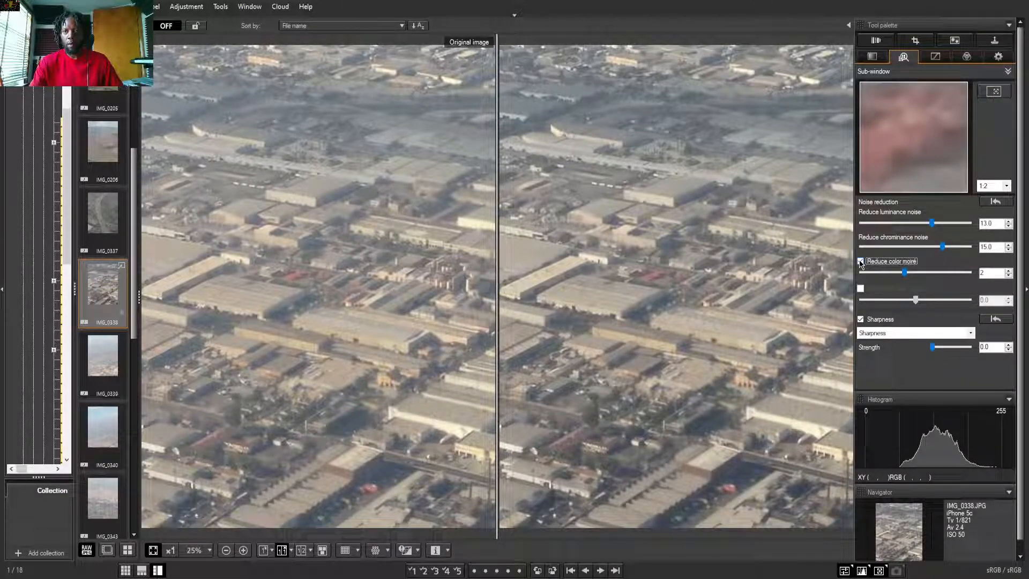
left_click(861, 262)
left_click(861, 262)
left_click(860, 262)
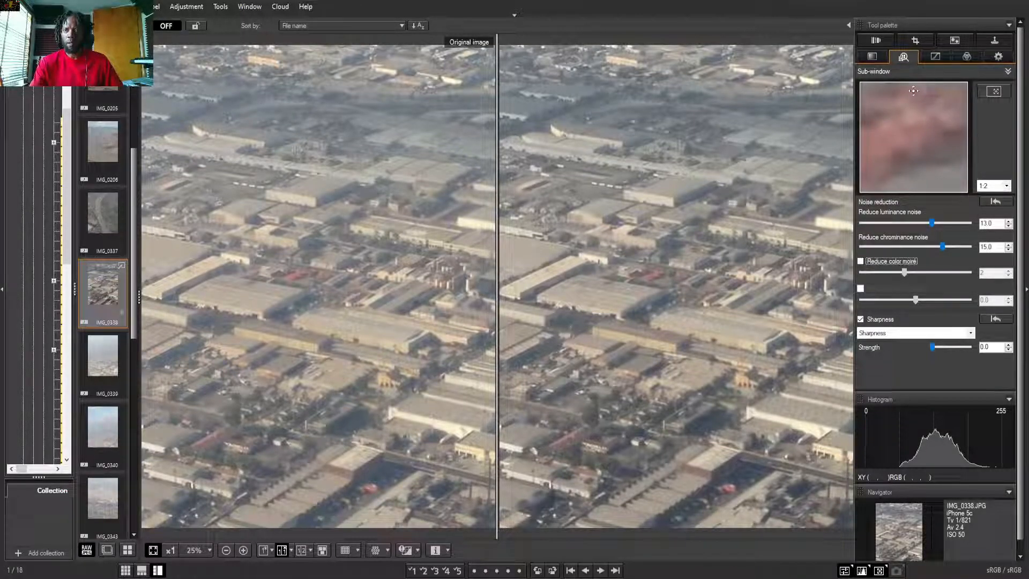
left_click(861, 261)
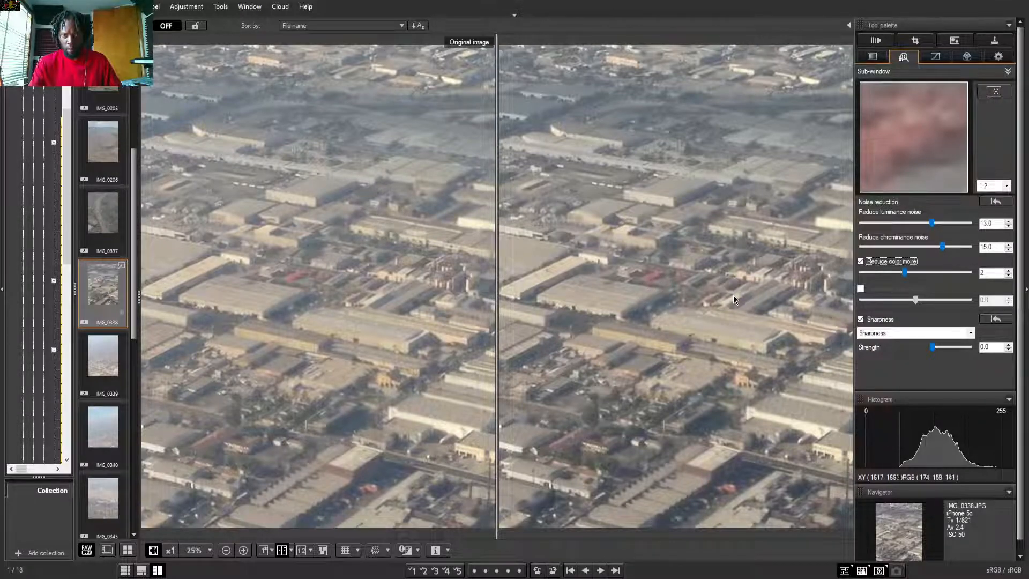
Preview a pale warehouse roof in the detail window and raise the sharpness strength to about 6
left_click(996, 92)
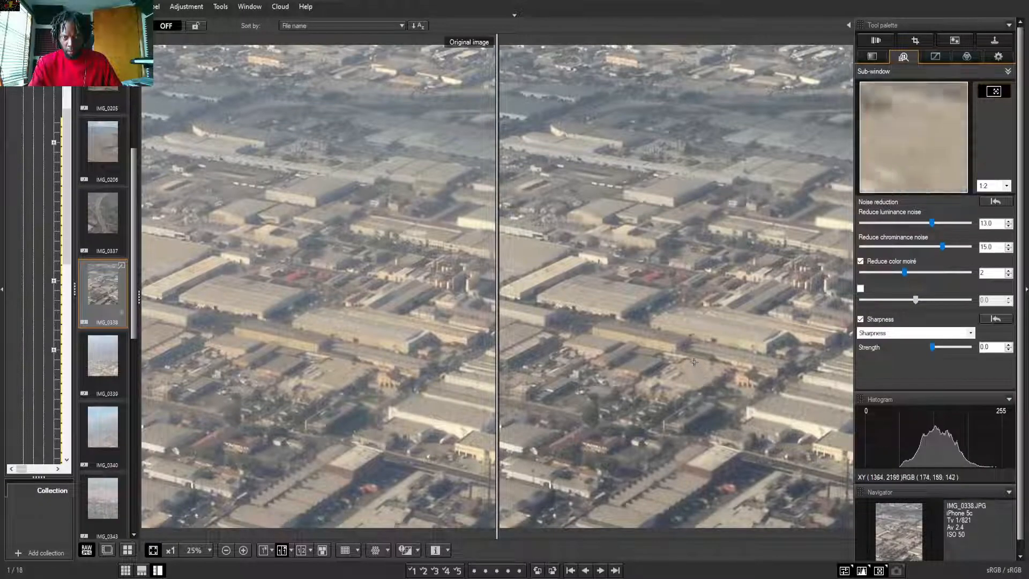
left_click(688, 328)
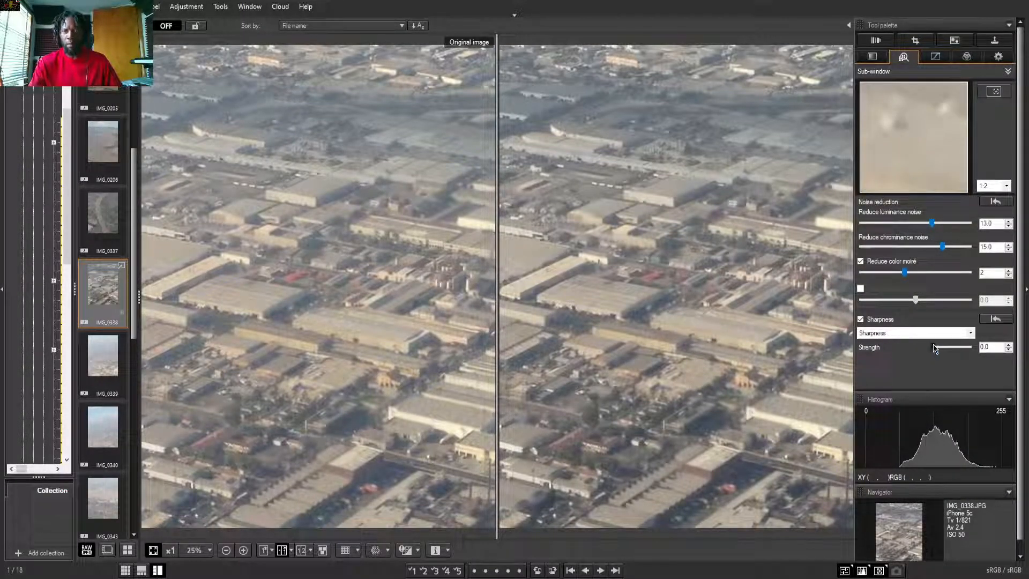
left_click_drag(932, 346, 975, 357)
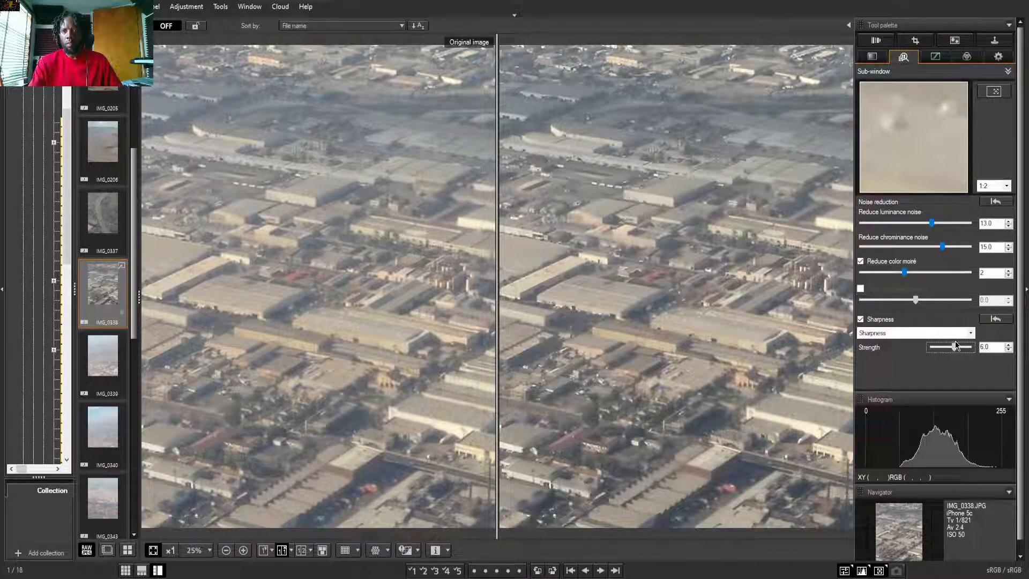
left_click_drag(954, 341, 952, 341)
Set the RGB tone curve's output levels to 17 and 229 and its input levels to 34 and 234
left_click(937, 57)
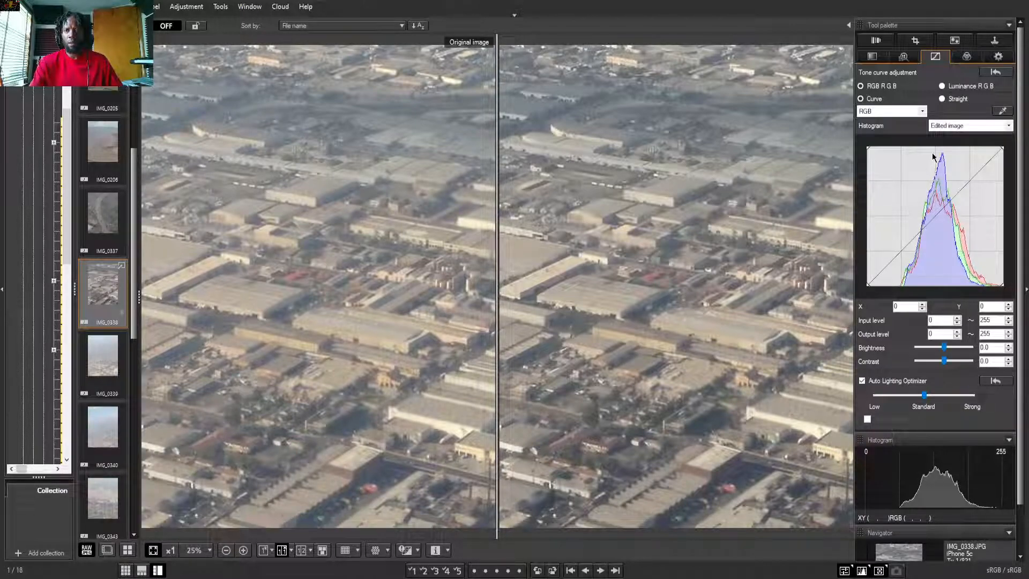
left_click_drag(893, 151, 894, 161)
left_click_drag(939, 286, 940, 277)
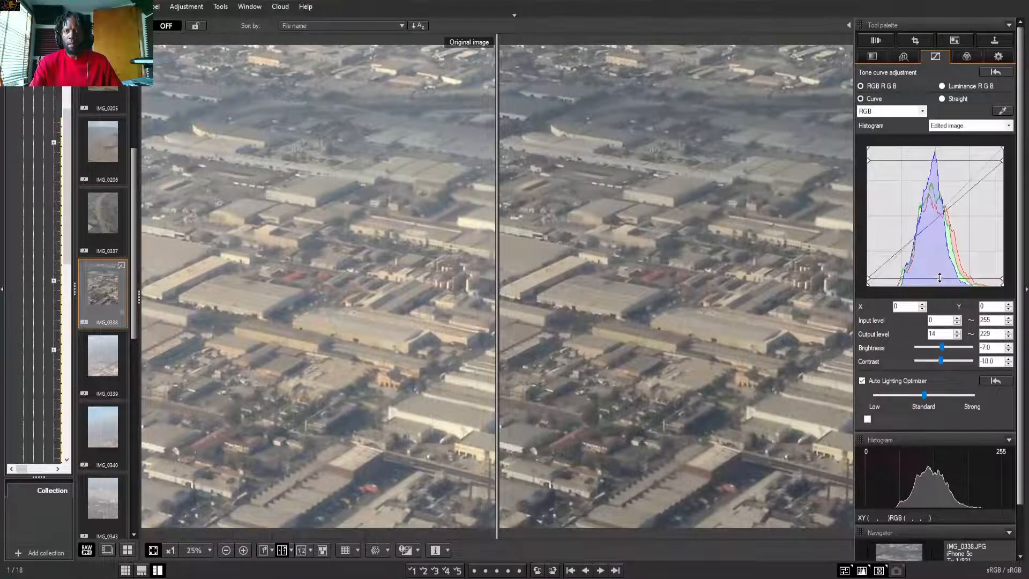
left_click_drag(871, 226, 880, 227)
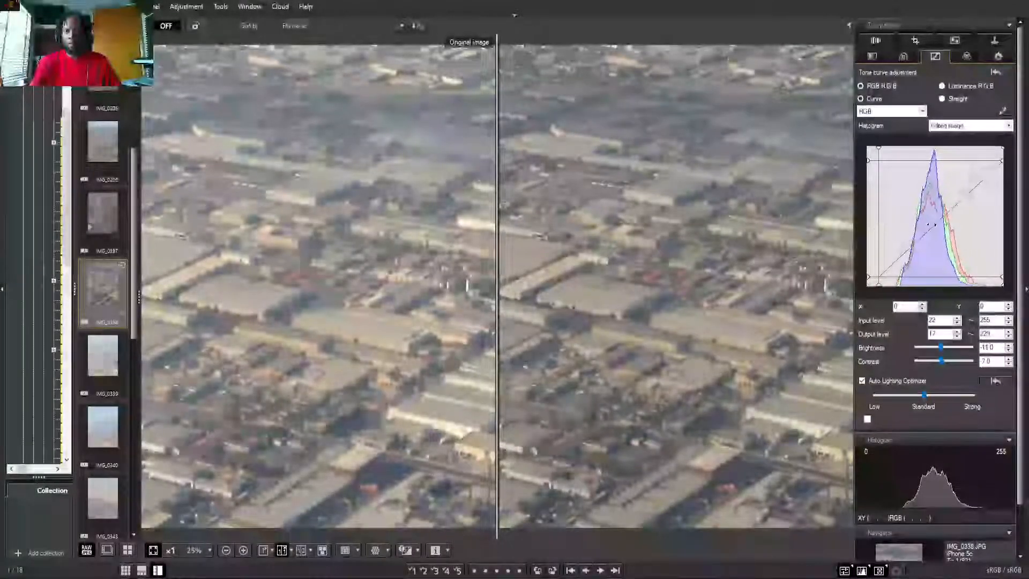
left_click_drag(1005, 225, 996, 225)
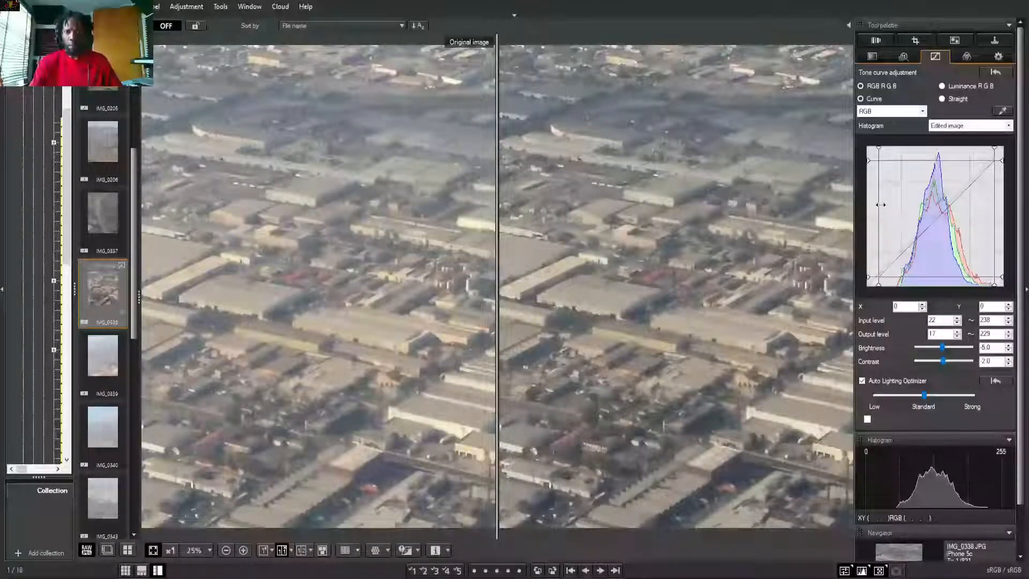
mouse_move(881, 204)
left_mouse_down()
mouse_move(872, 201)
mouse_move(897, 209)
left_mouse_up()
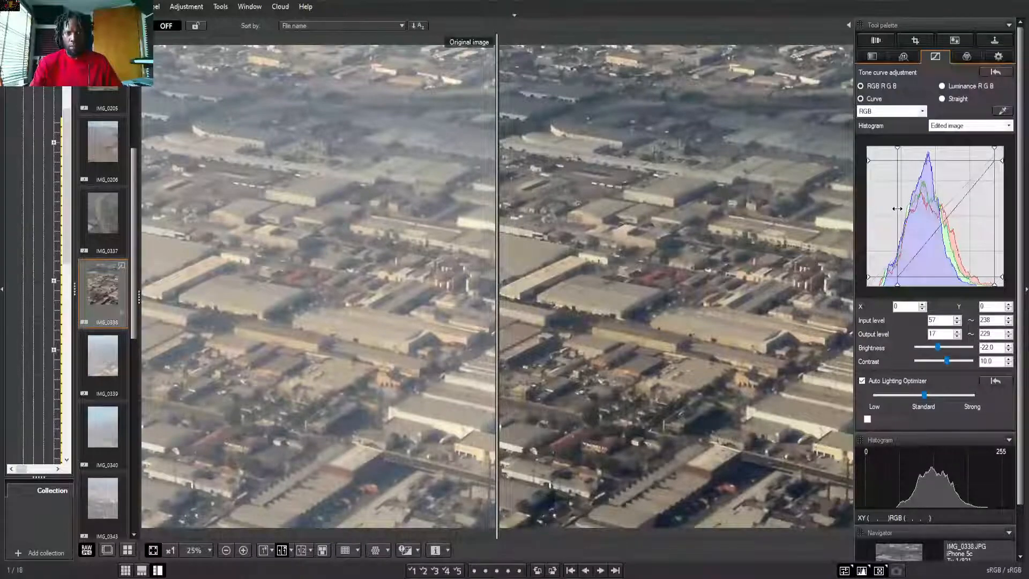
left_click_drag(898, 208, 890, 207)
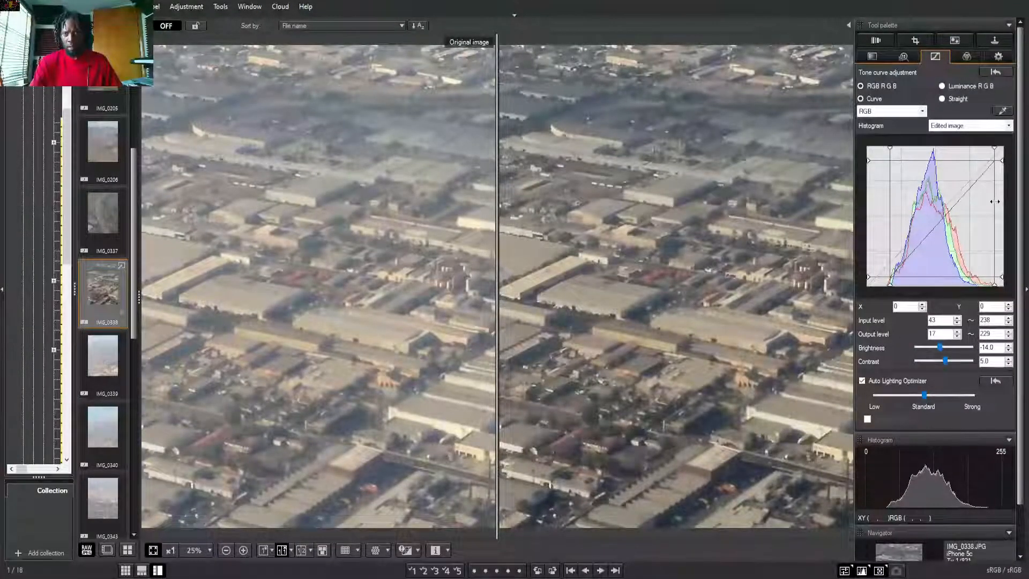
mouse_move(985, 201)
left_mouse_down()
mouse_move(968, 199)
mouse_move(992, 212)
left_mouse_up()
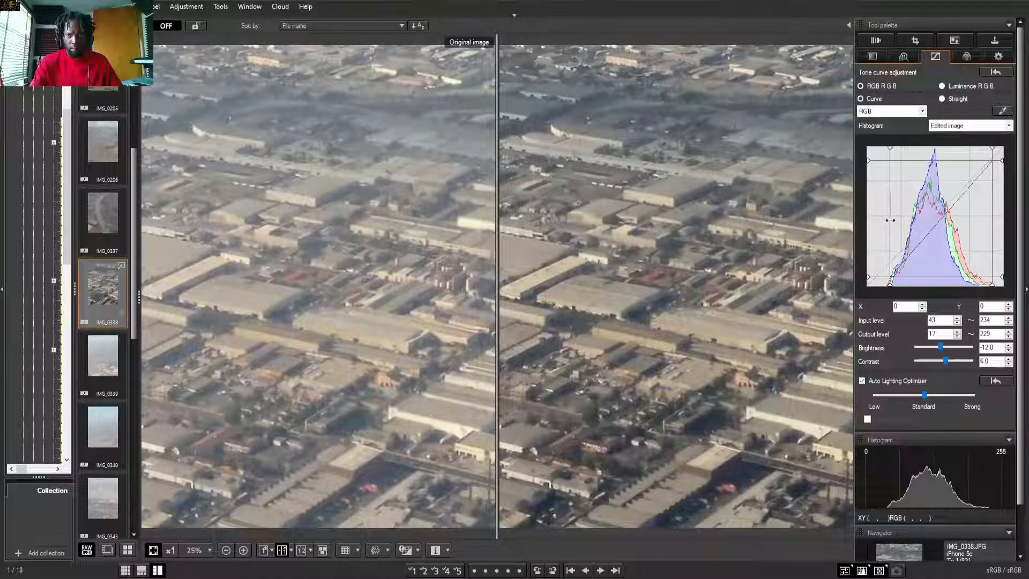
left_click_drag(890, 220, 881, 221)
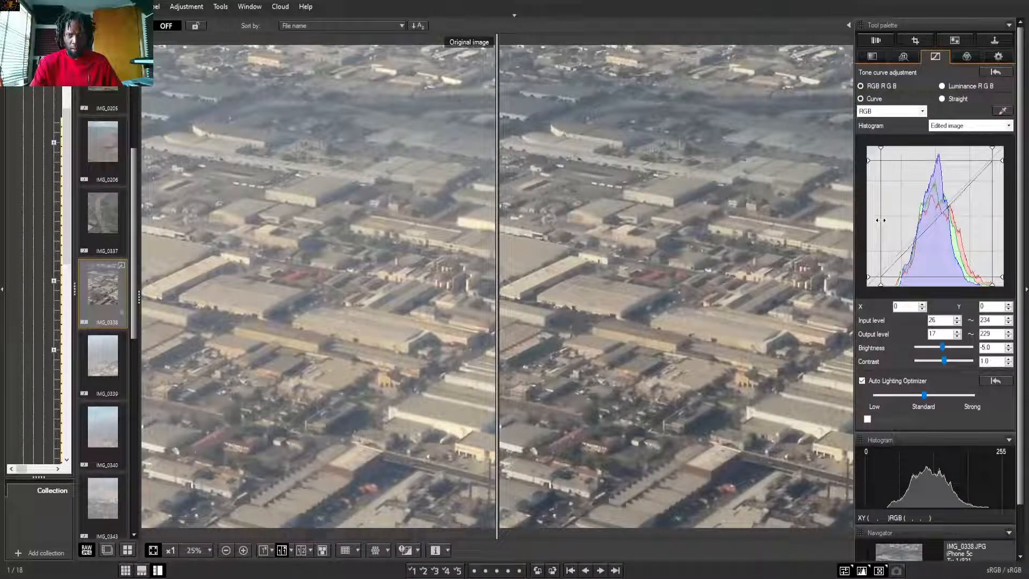
left_click_drag(881, 221, 885, 220)
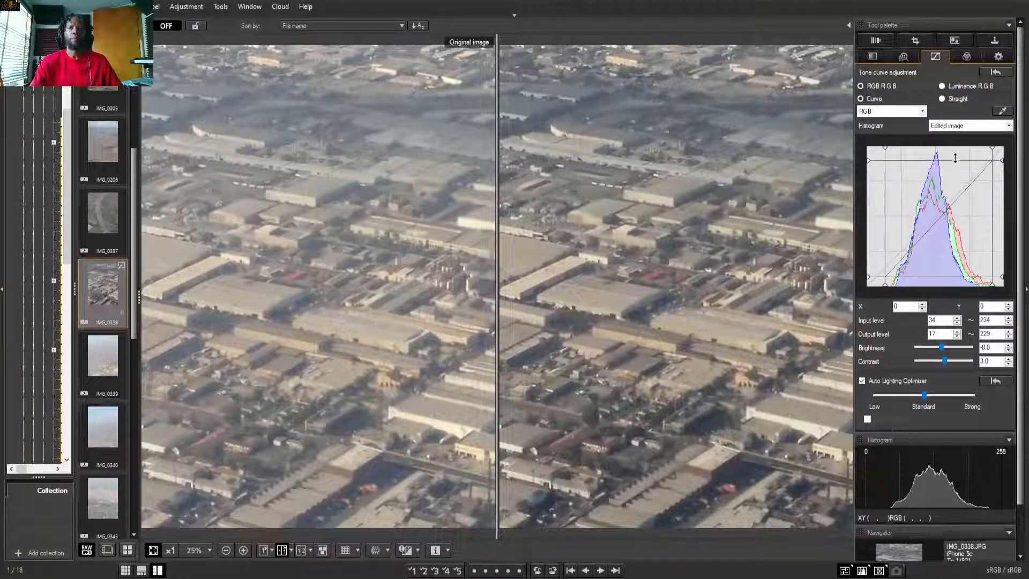
Test a much darker tone curve output white level of 125, and set it to 248
left_click_drag(962, 160, 973, 218)
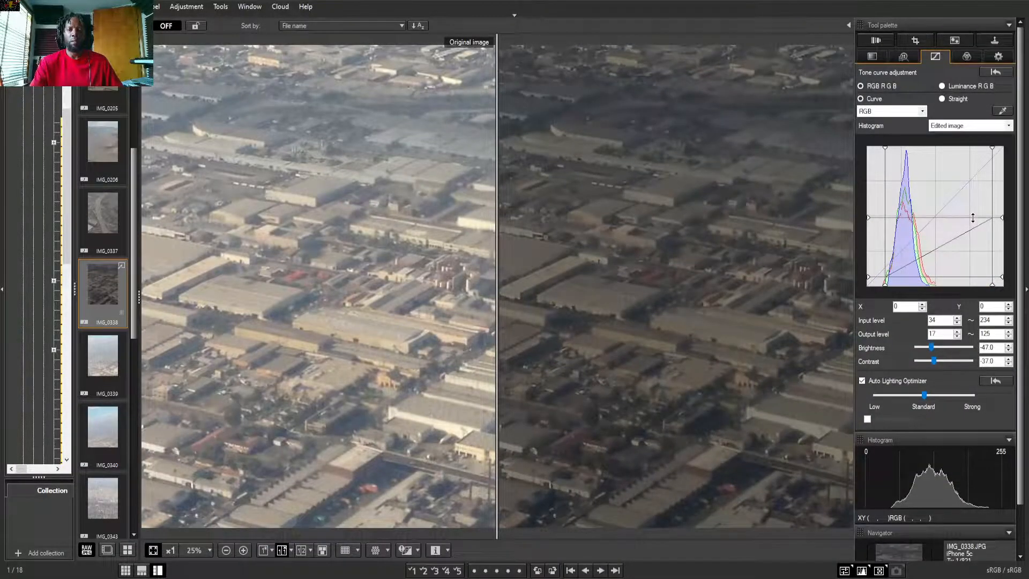
left_click_drag(973, 217, 964, 151)
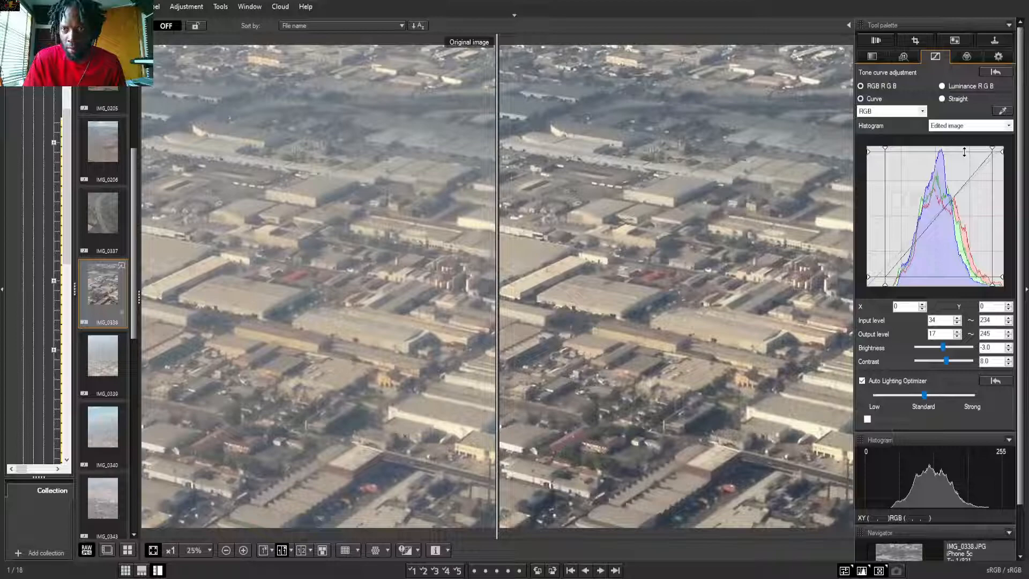
left_click_drag(963, 154, 965, 153)
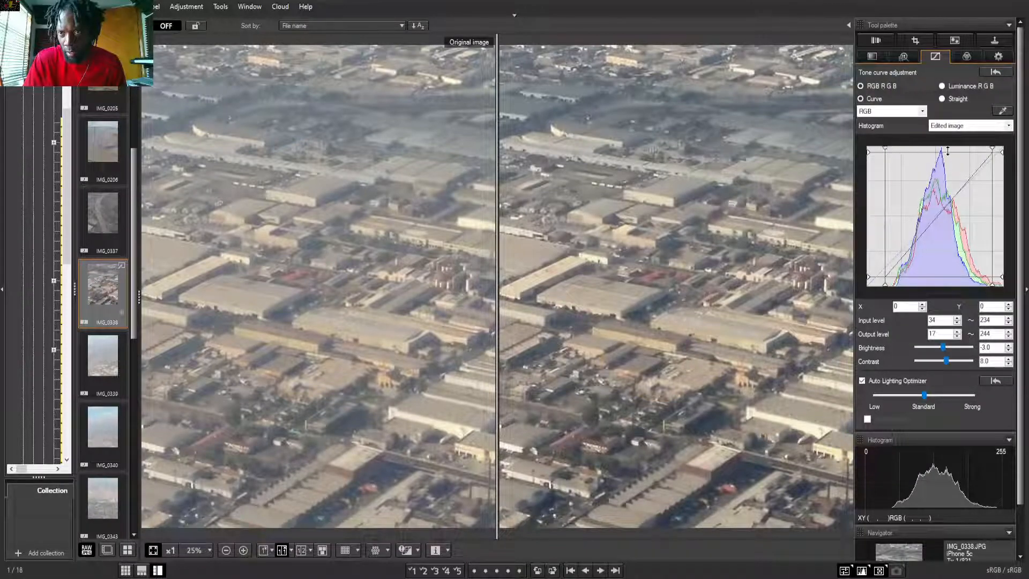
left_click_drag(977, 153, 975, 150)
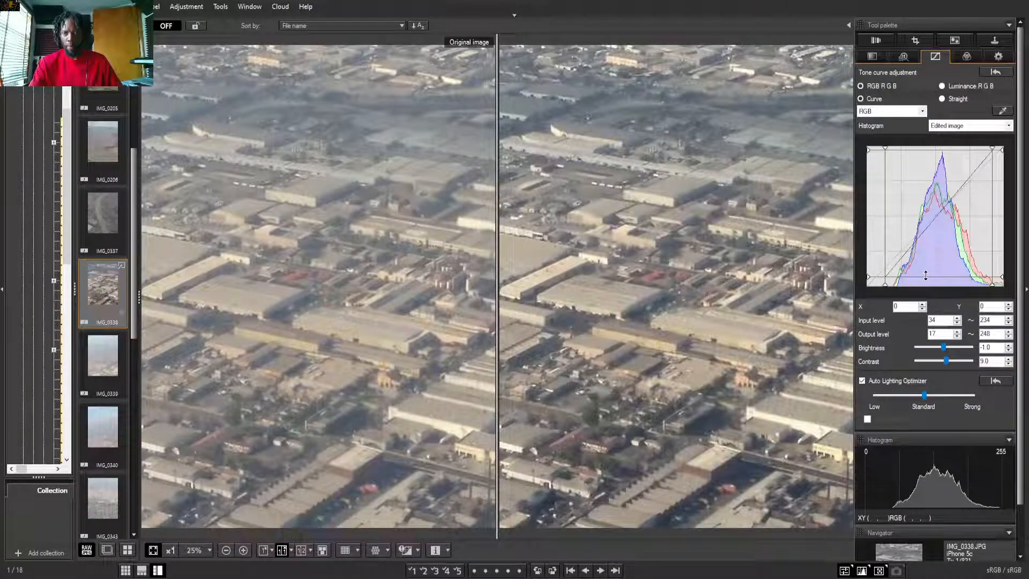
Set the tone curve's output black level to 8 and its input white level to 248
mouse_move(926, 276)
left_mouse_down()
mouse_move(931, 228)
mouse_move(939, 278)
left_mouse_up()
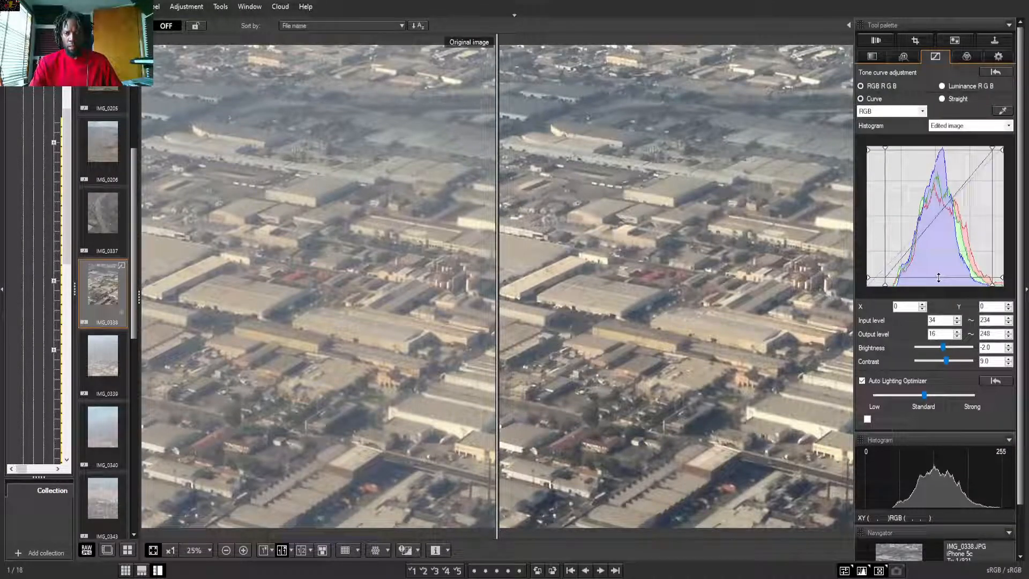
left_click_drag(939, 277, 941, 283)
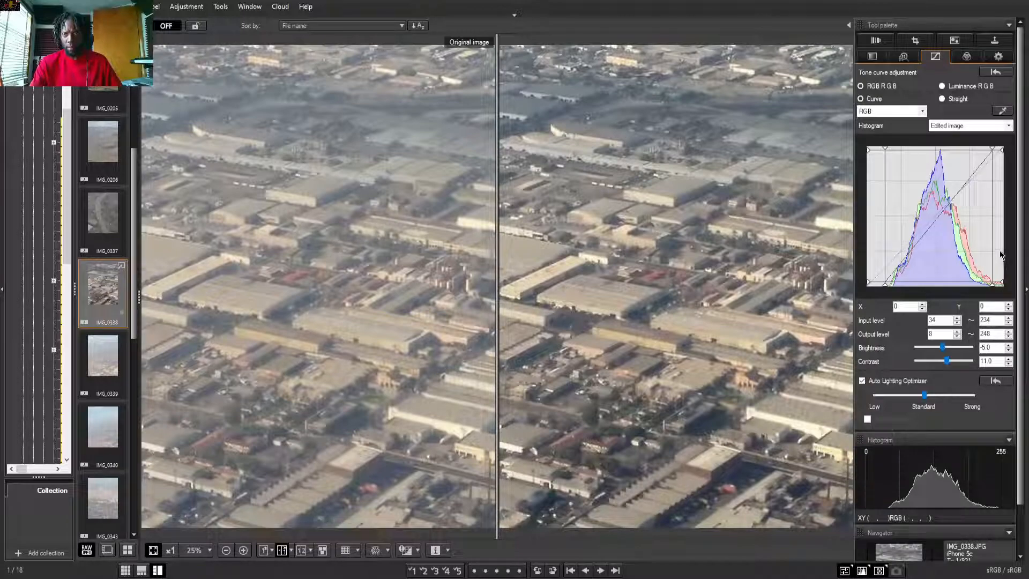
left_click_drag(994, 242, 964, 243)
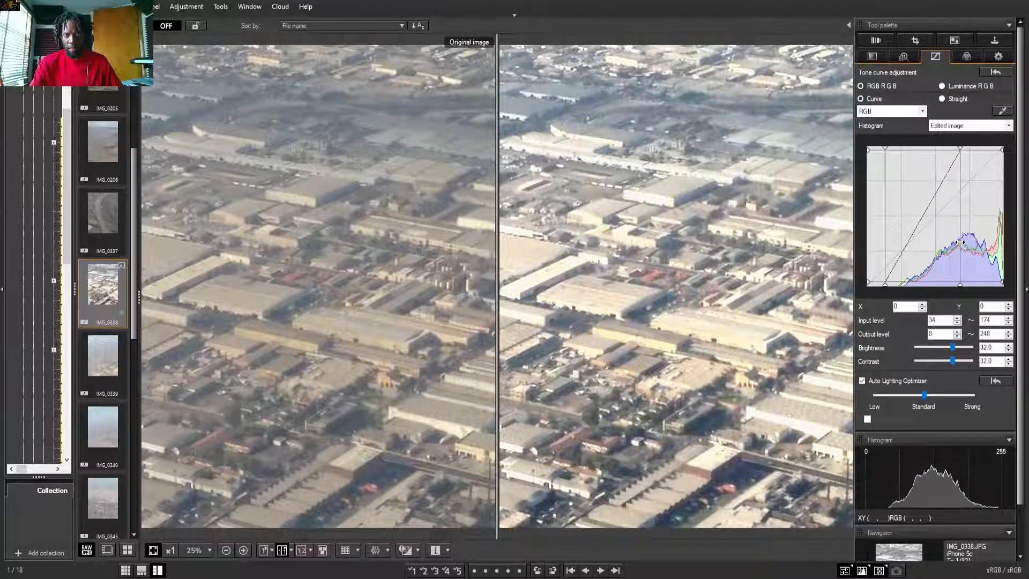
left_click_drag(963, 243, 1000, 261)
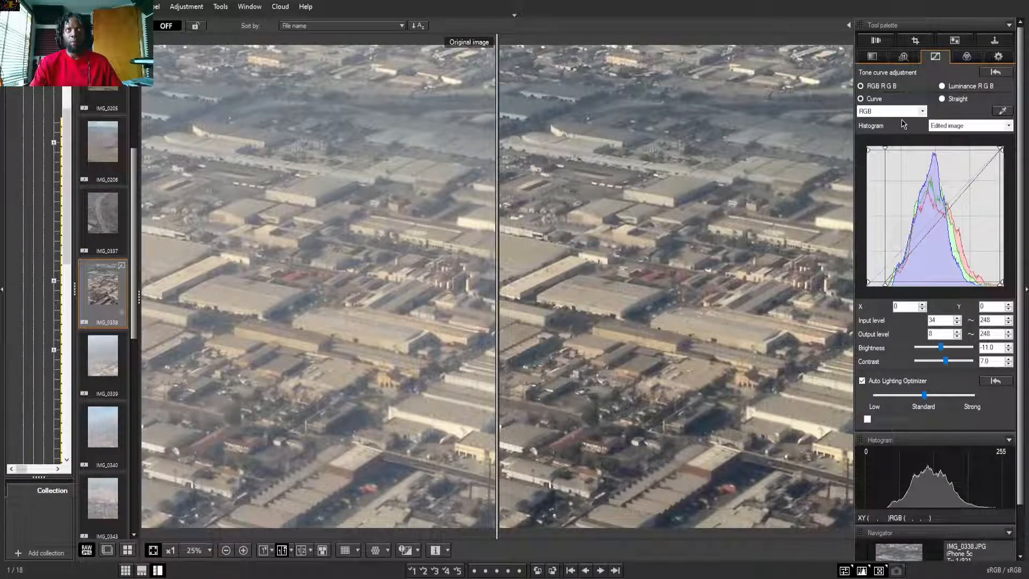
In the color adjustments, set the red range's saturation to 2 and its luminance to -1
left_click(969, 58)
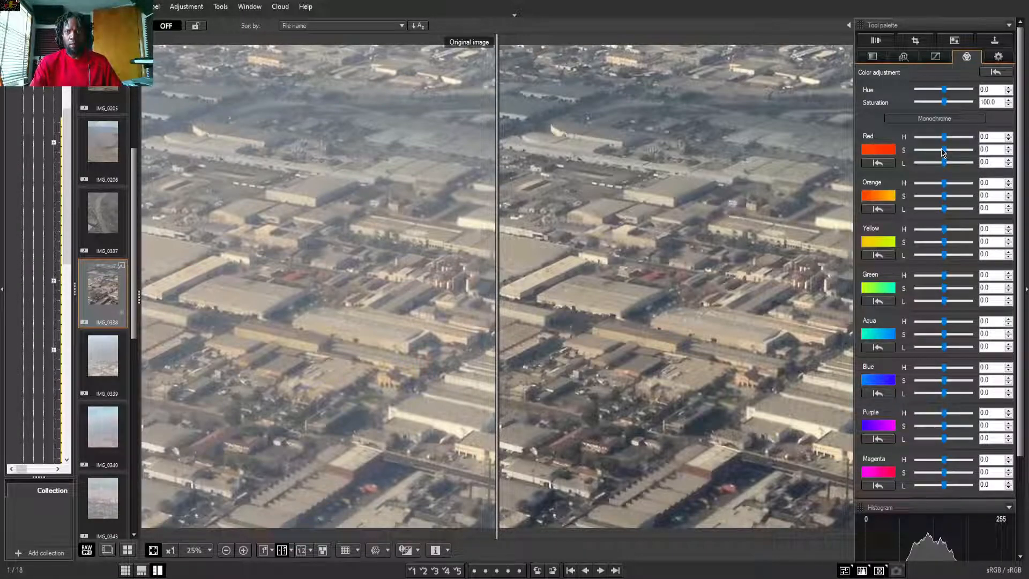
left_click_drag(945, 153, 961, 156)
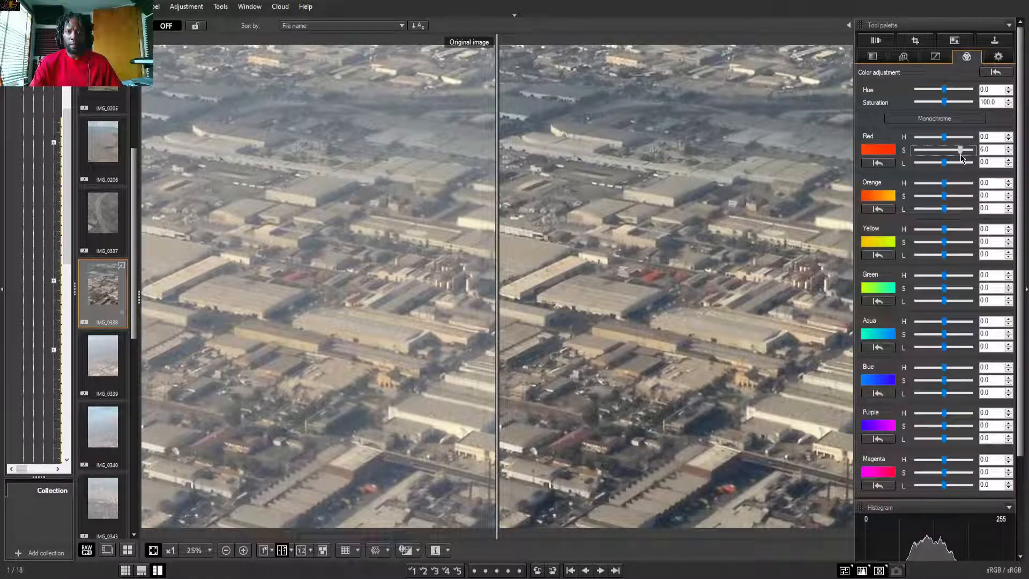
left_click_drag(962, 157, 954, 158)
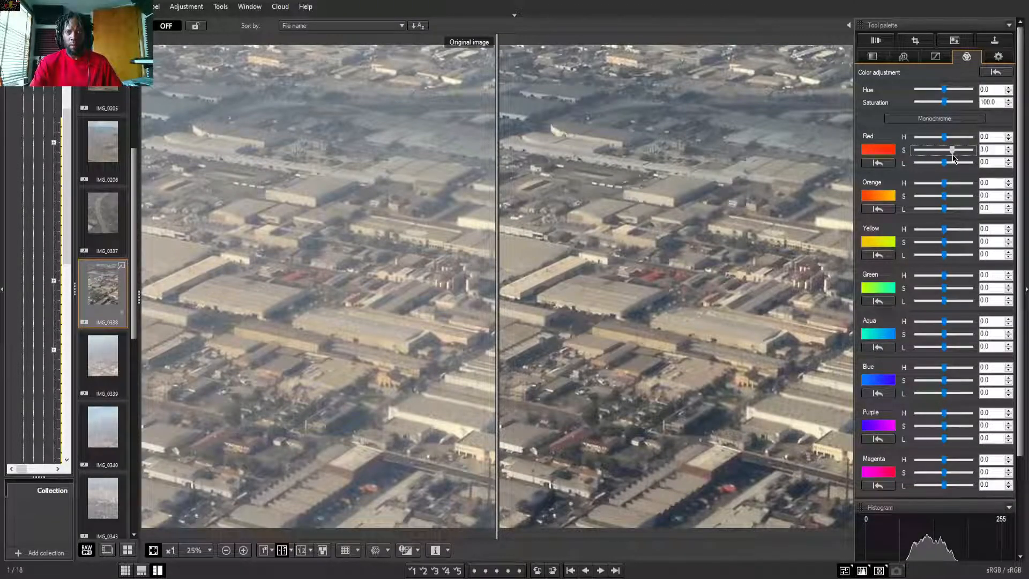
left_click_drag(954, 158, 921, 164)
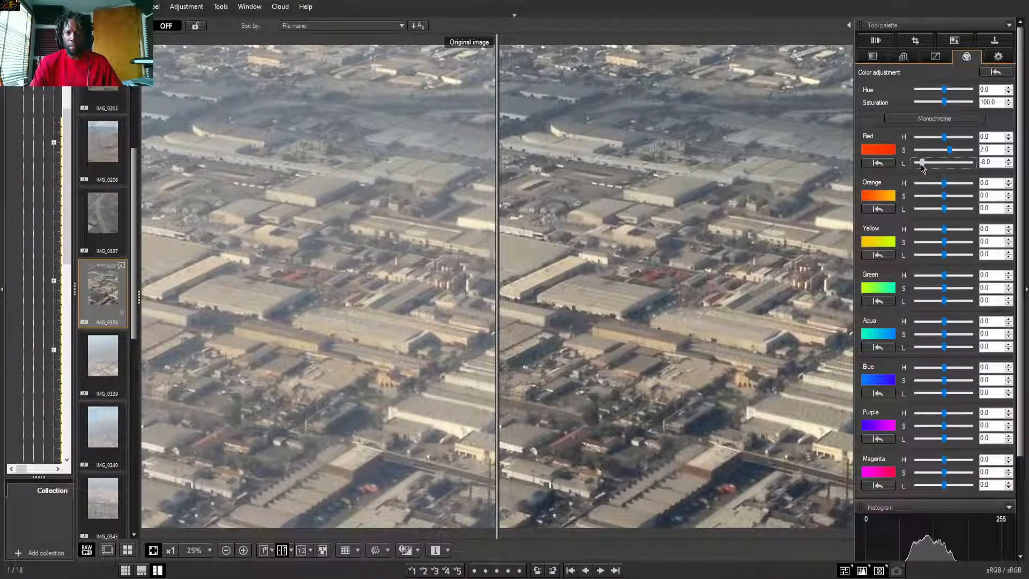
left_click_drag(921, 164, 934, 165)
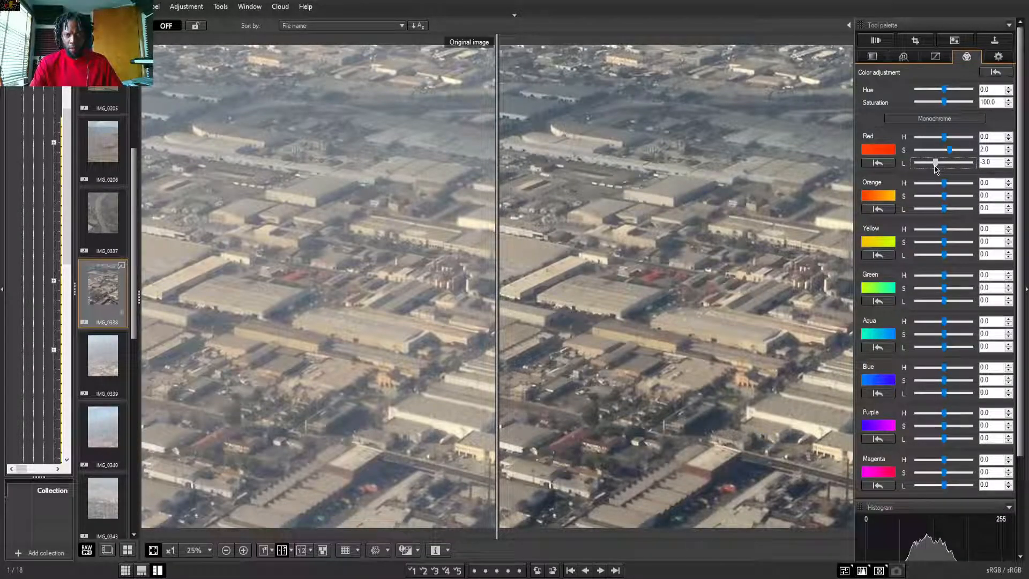
left_click_drag(934, 165, 937, 166)
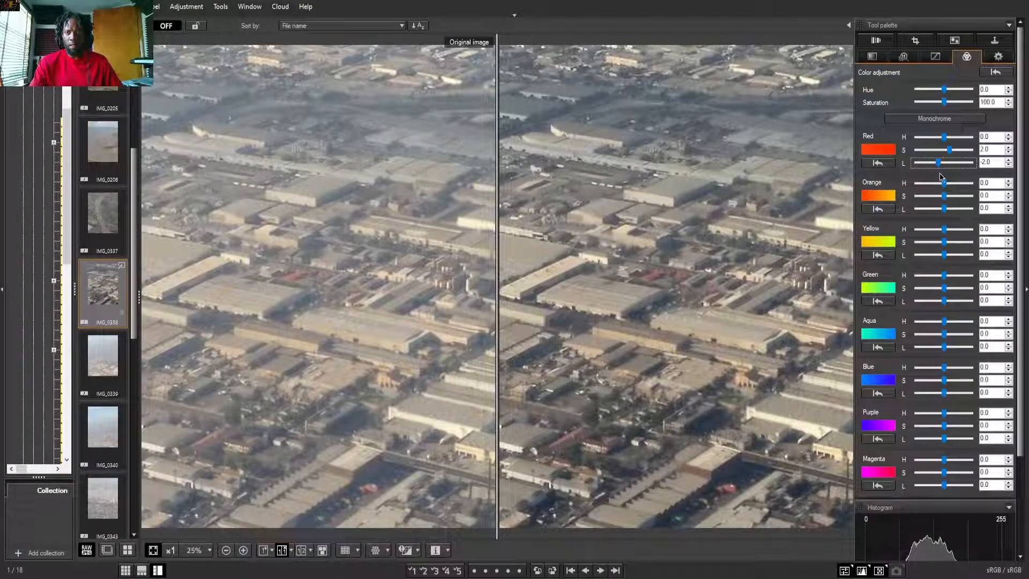
mouse_move(938, 162)
left_mouse_down()
mouse_move(971, 163)
mouse_move(980, 177)
mouse_move(943, 172)
left_mouse_up()
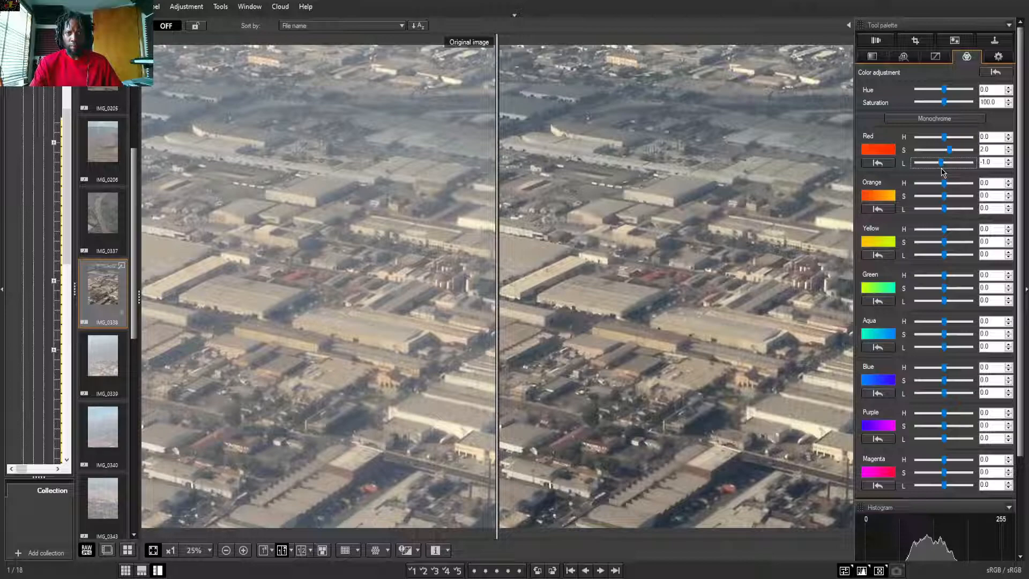
mouse_move(1021, 174)
left_mouse_down()
mouse_move(1022, 215)
mouse_move(1025, 166)
left_mouse_up()
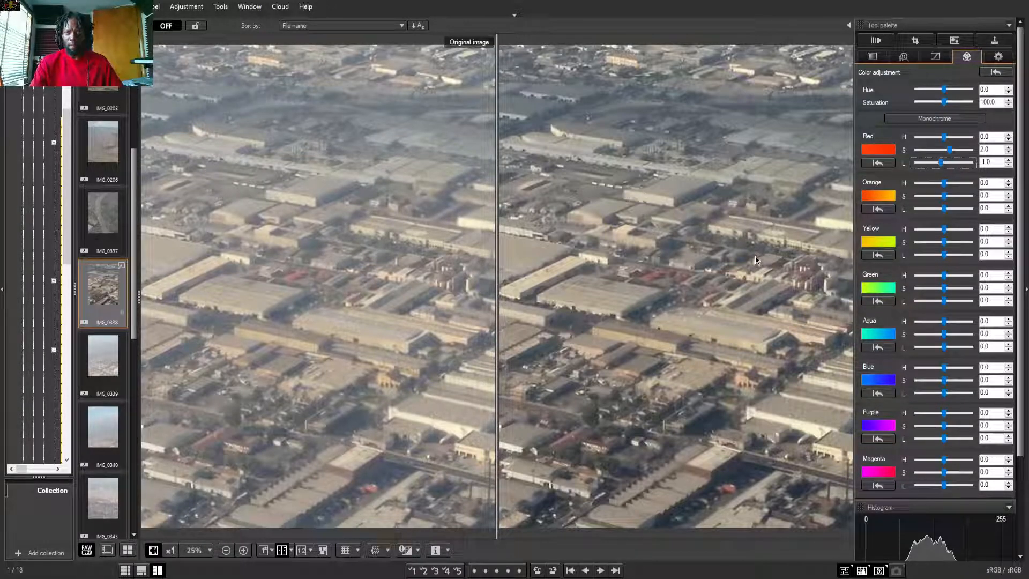
Test the photo's overall saturation at levels up to 200 and set it to 137
left_click(945, 103)
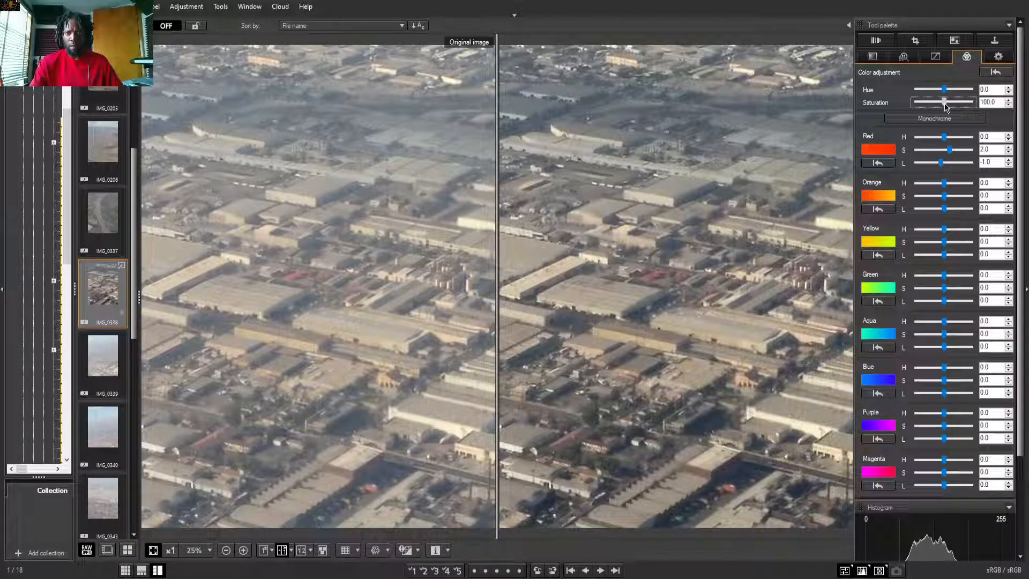
left_click_drag(946, 107, 963, 114)
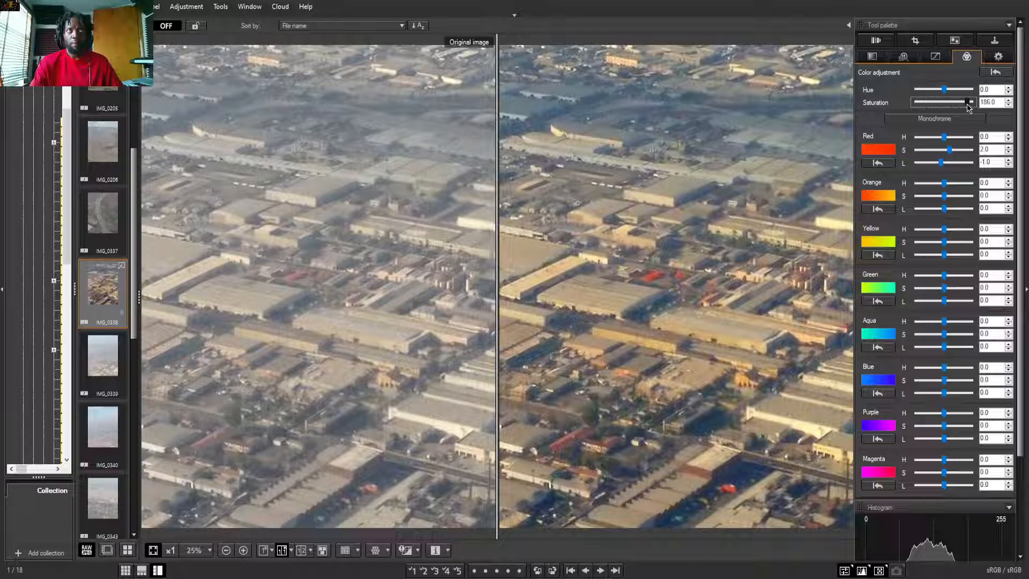
left_click_drag(969, 107, 955, 107)
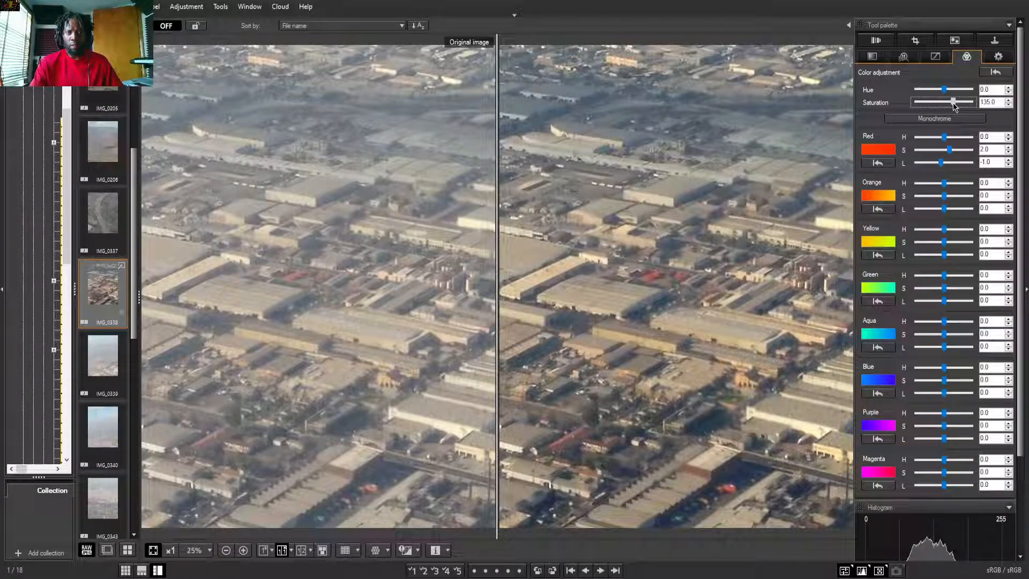
left_click_drag(953, 104, 955, 103)
left_click_drag(955, 104, 953, 104)
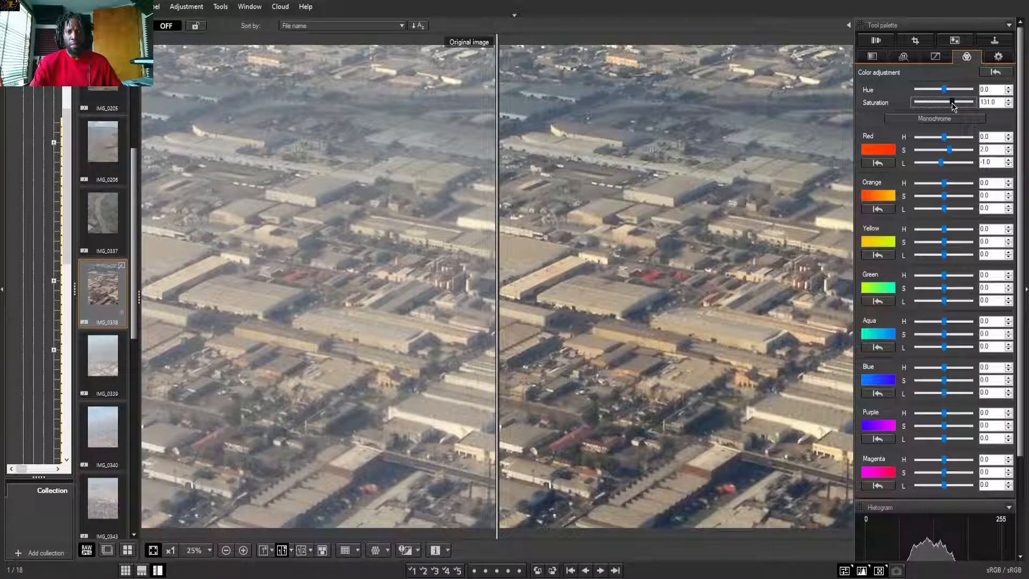
left_click_drag(953, 107, 976, 110)
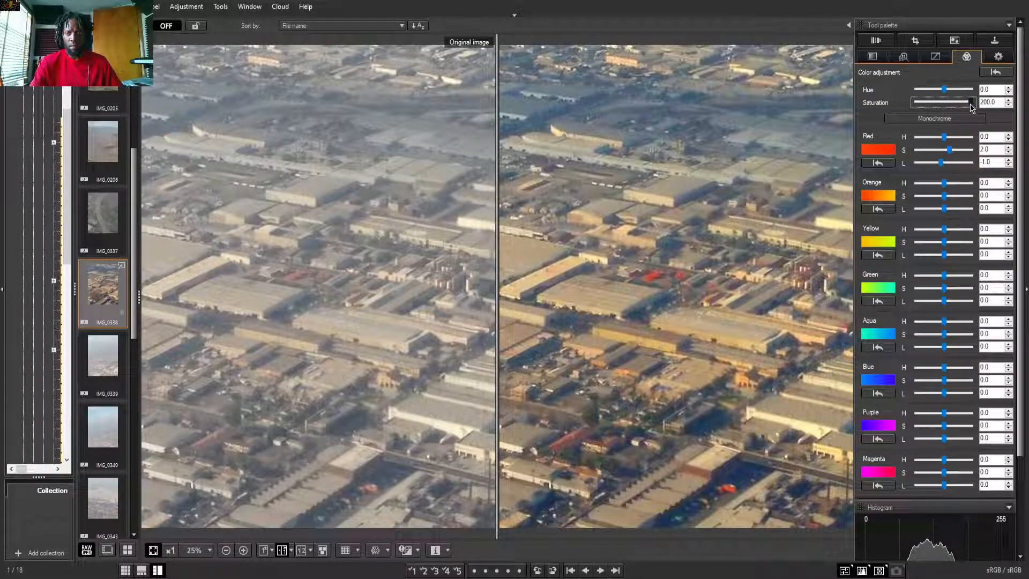
left_click_drag(970, 103, 956, 108)
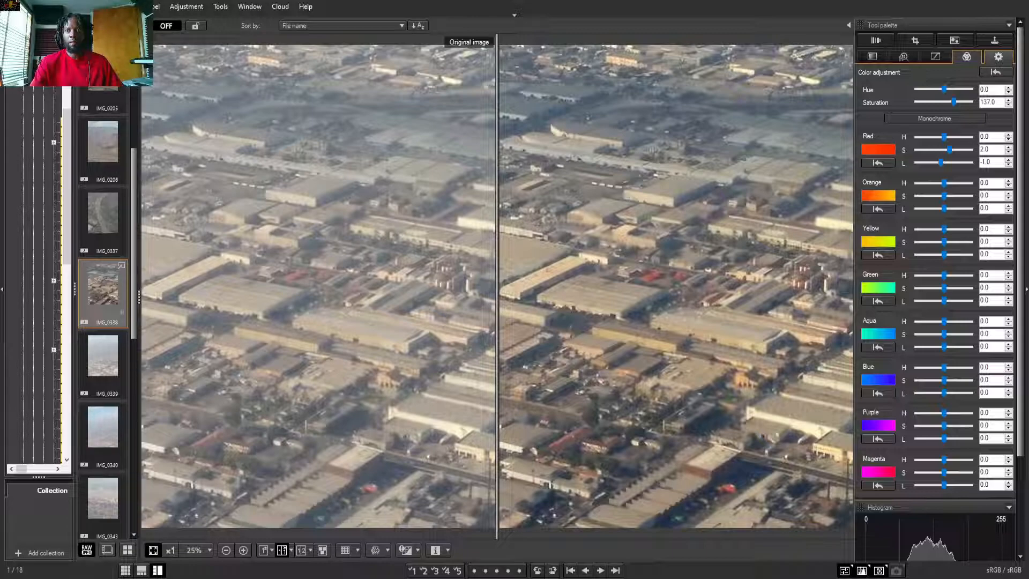
Try the work color spaces Adobe RGB, Wide Gamut RGB, Apple RGB and ColorMatch RGB on the photo, and switch back to sRGB
left_click(998, 57)
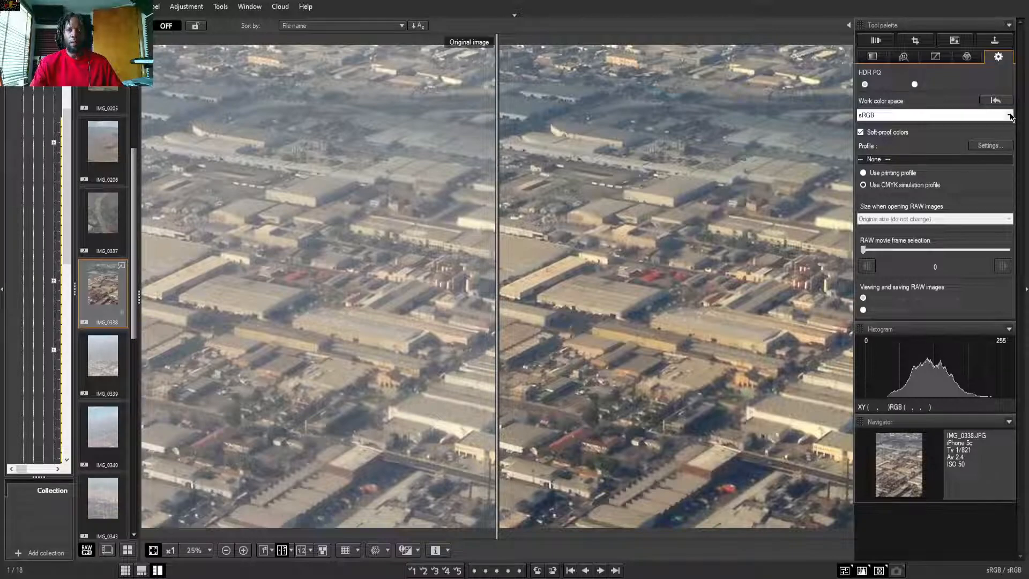
key("Down")
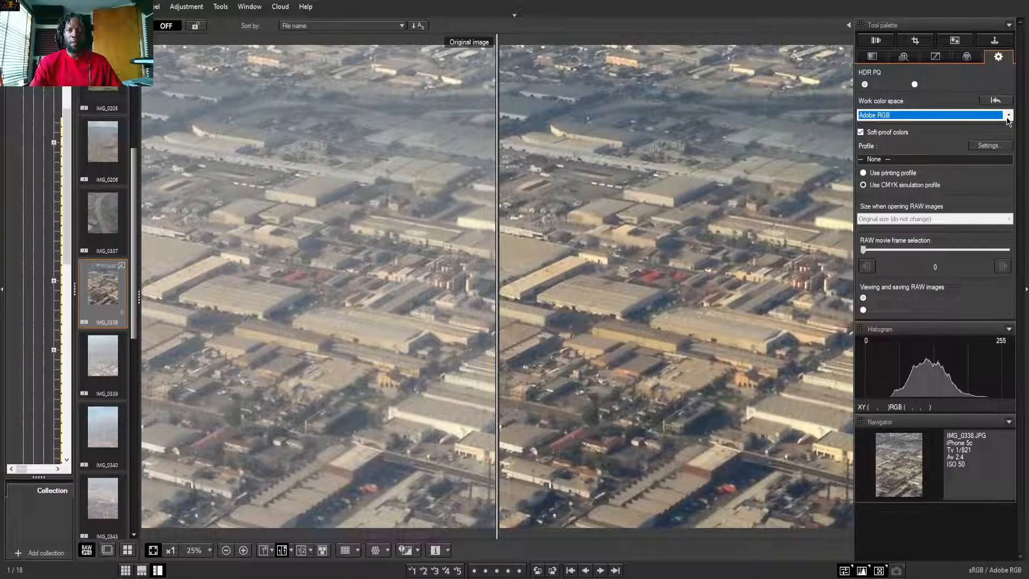
left_click(1009, 117)
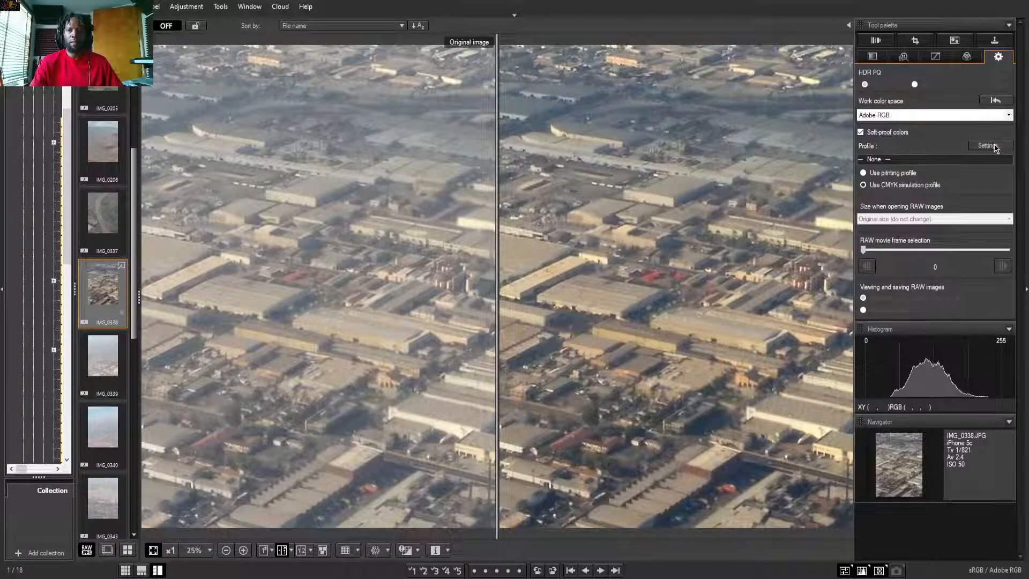
left_click(997, 145)
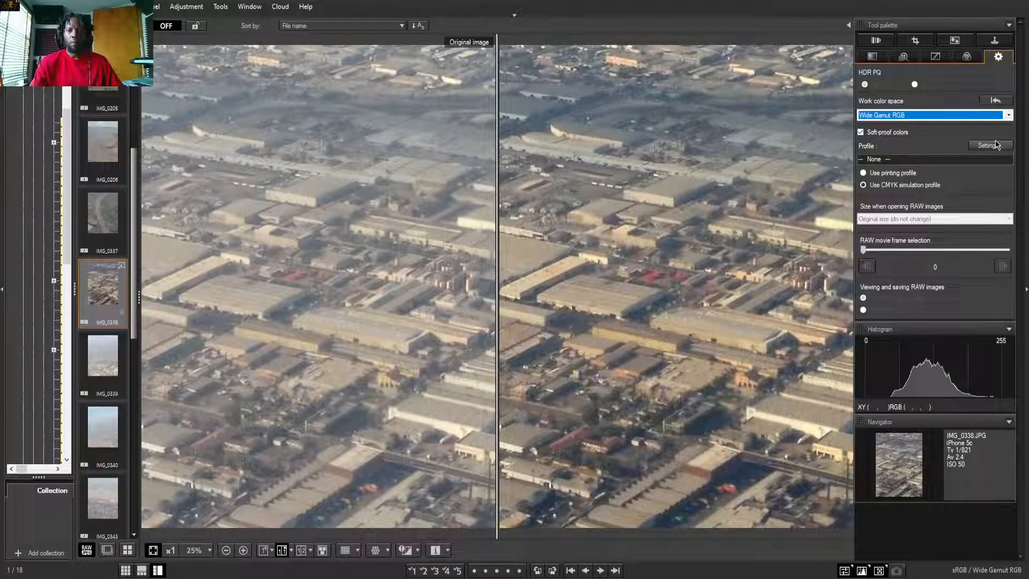
left_click(1009, 117)
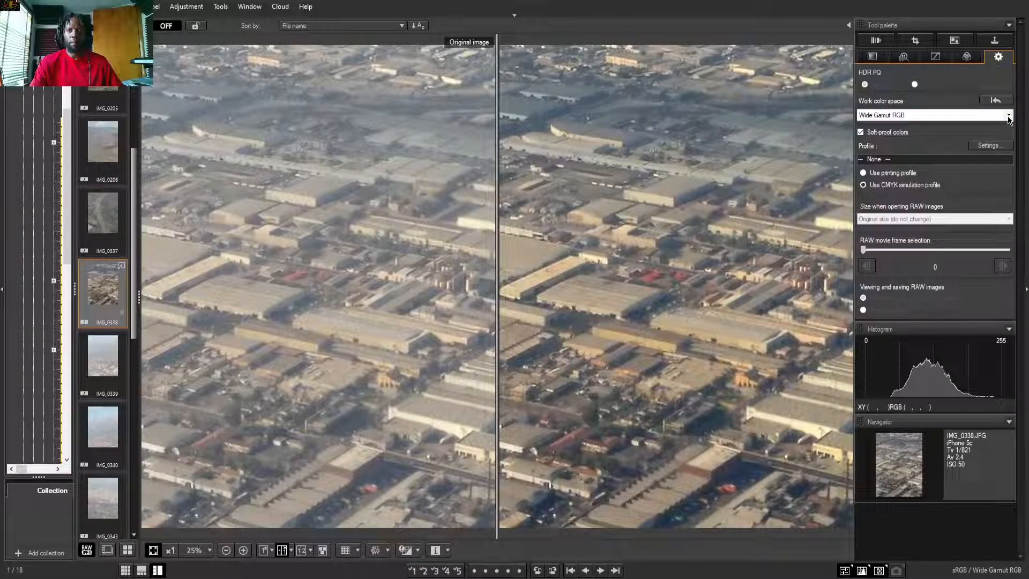
left_click(999, 147)
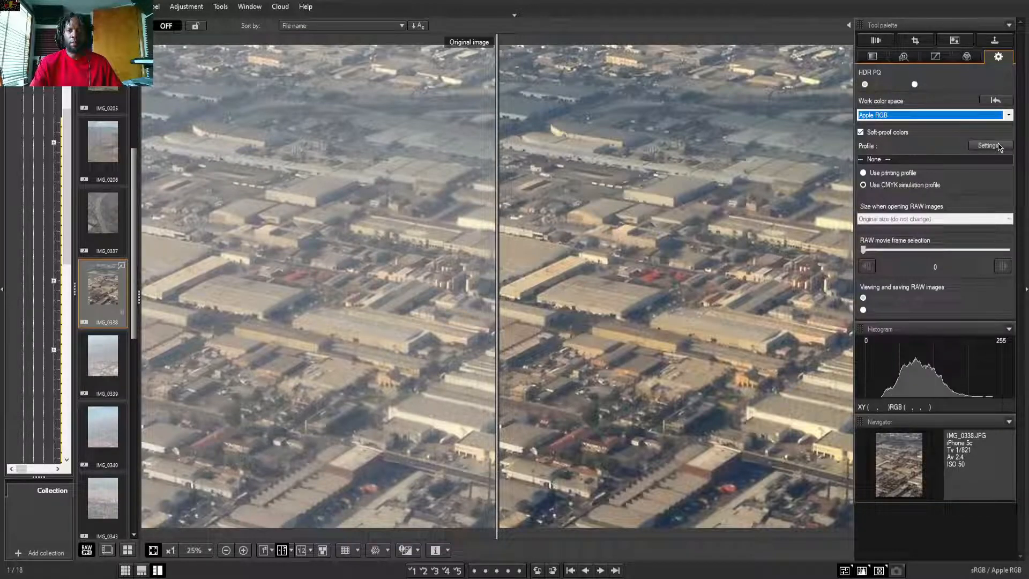
left_click(1010, 117)
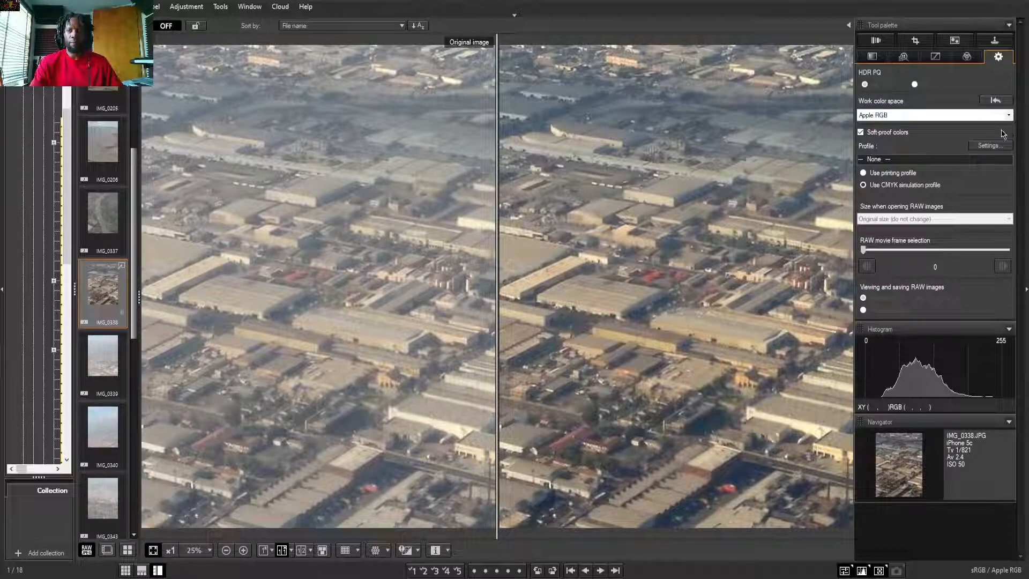
key("Down")
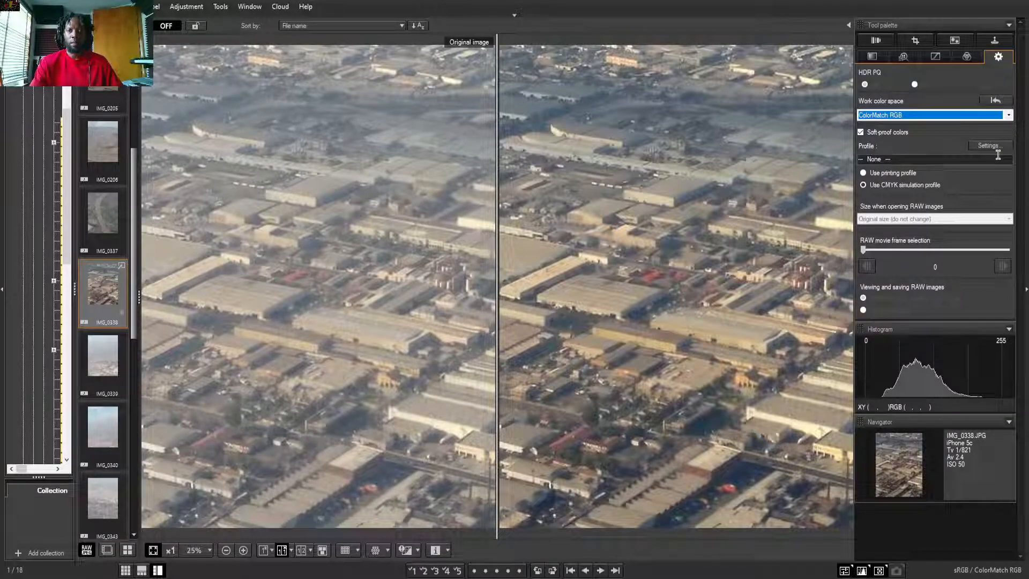
left_click(1010, 115)
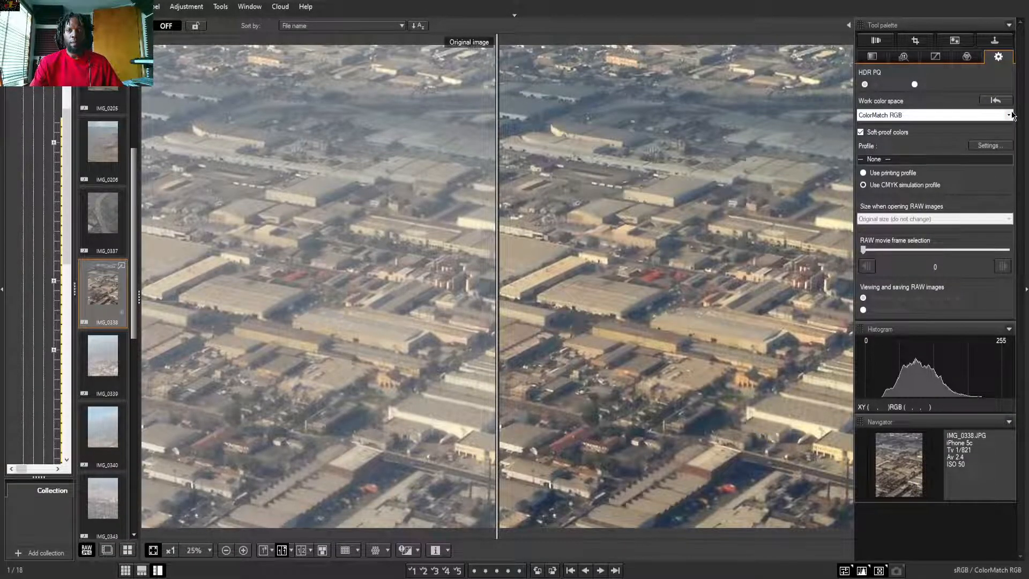
left_click(1001, 128)
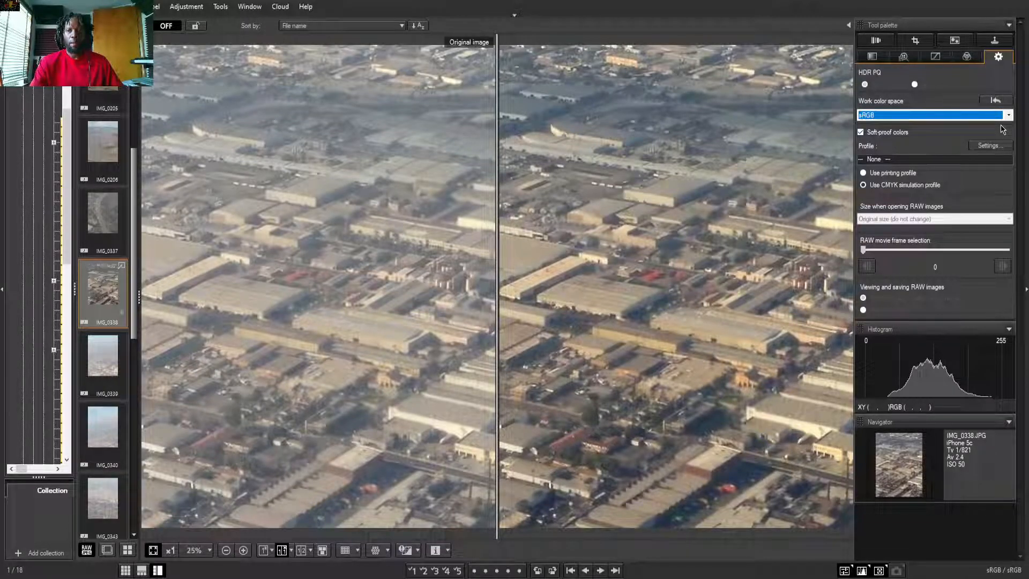
Compare Adobe RGB with sRGB as the photo's work color space, ending on sRGB
left_click(1008, 118)
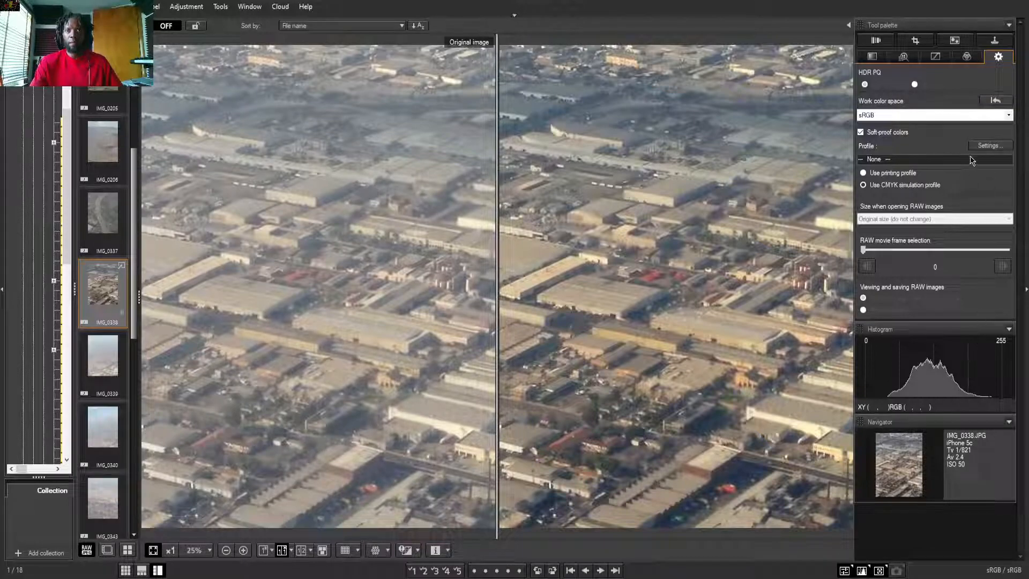
left_click(988, 117)
left_click(1011, 116)
left_click(1004, 135)
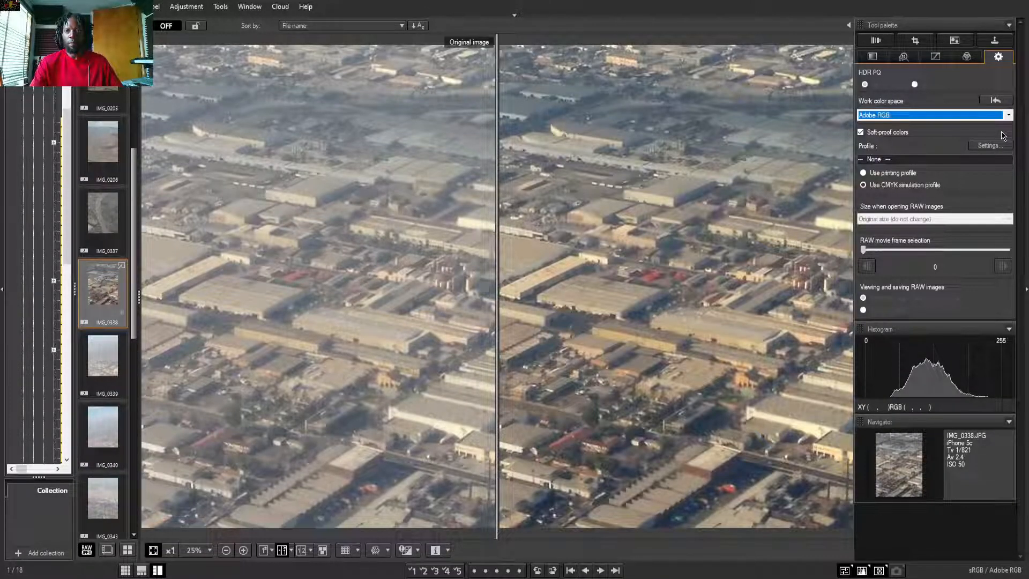
key("Up")
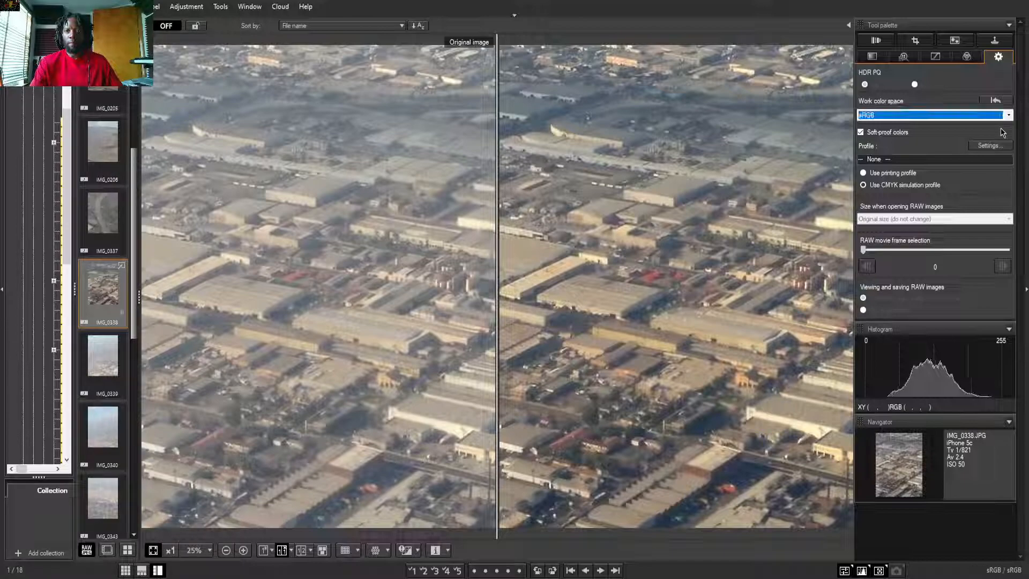
Preview Wide Gamut RGB, Apple RGB and ColorMatch RGB once more as work color spaces, and restore sRGB
left_click(1008, 116)
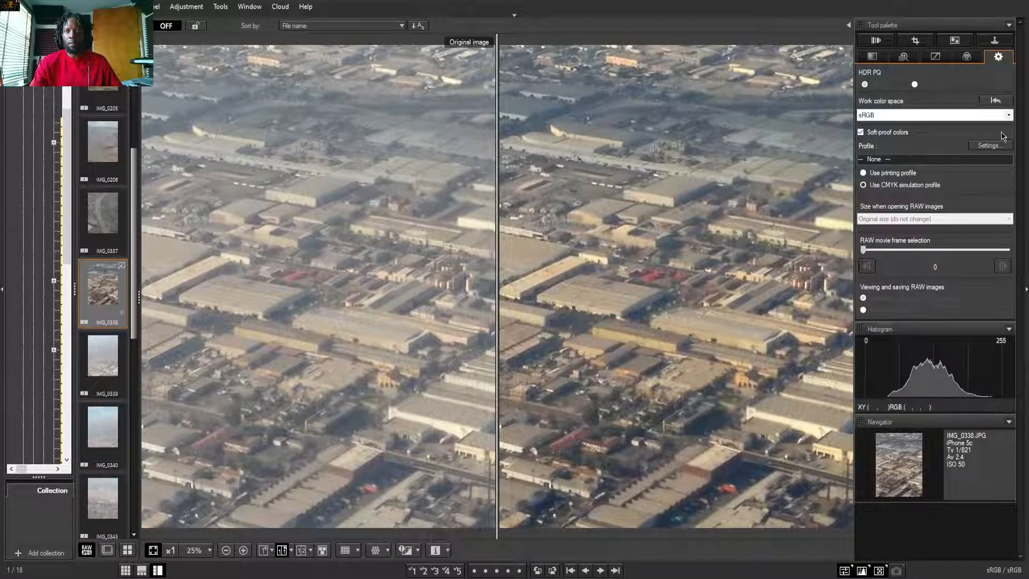
left_click(1003, 137)
left_click(1009, 117)
left_click(1005, 145)
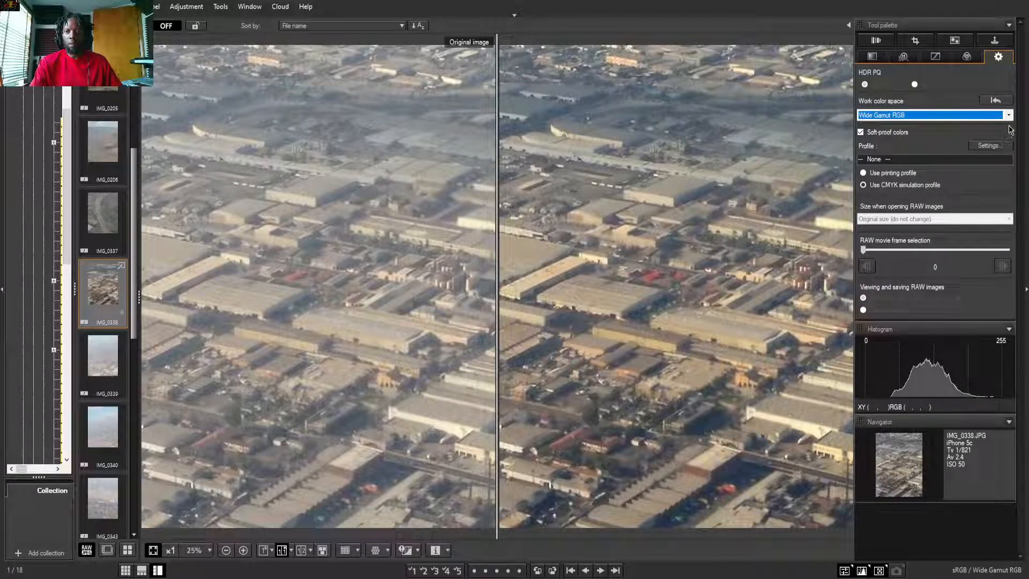
left_click(1009, 116)
left_click(1002, 152)
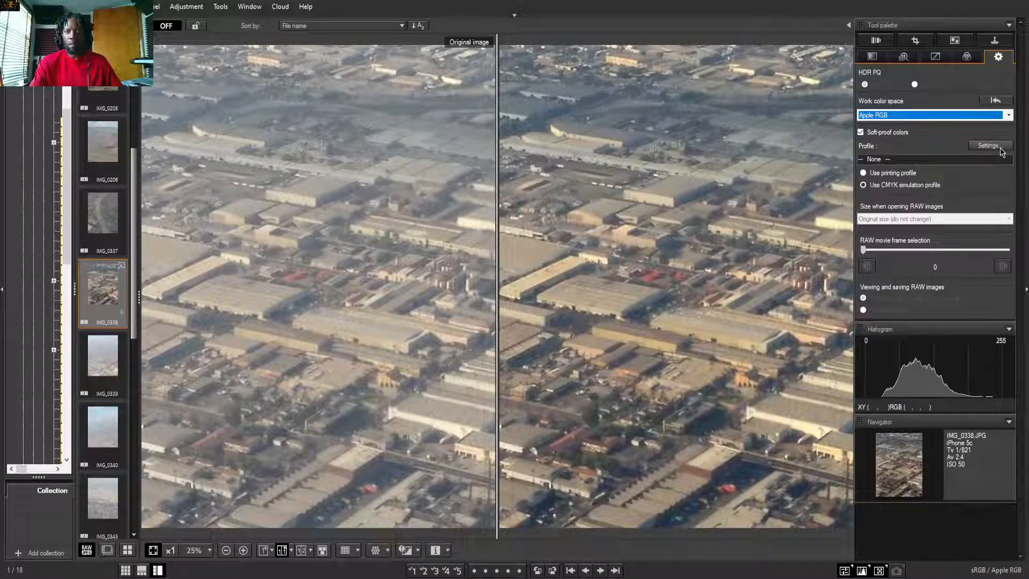
left_click(1009, 117)
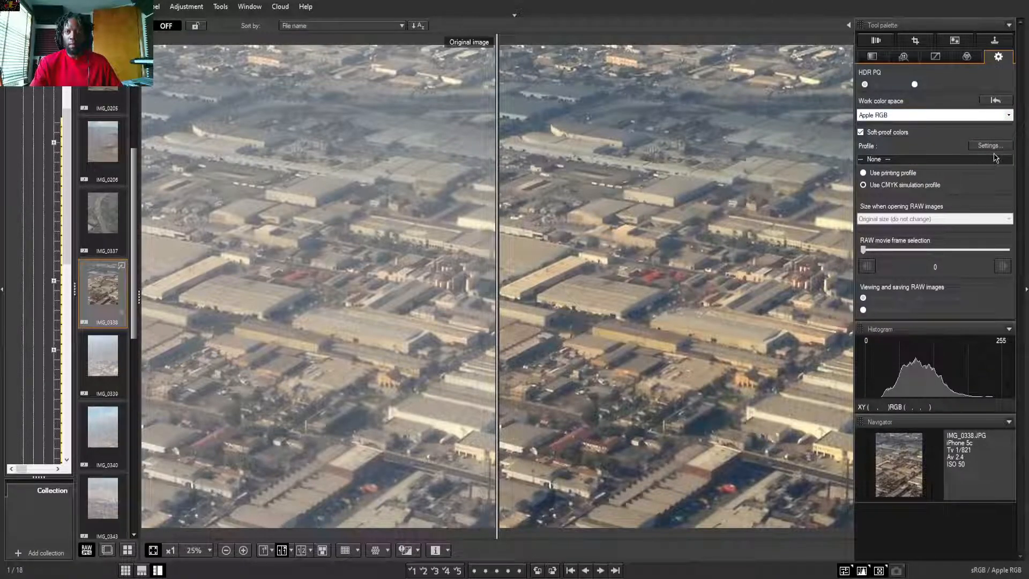
left_click(994, 154)
left_click(1009, 116)
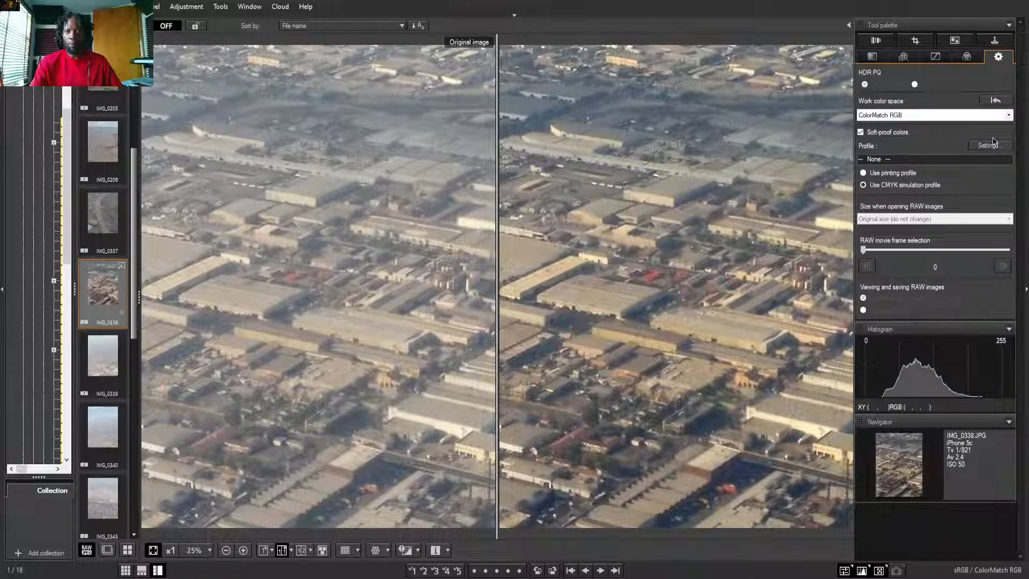
key("Down")
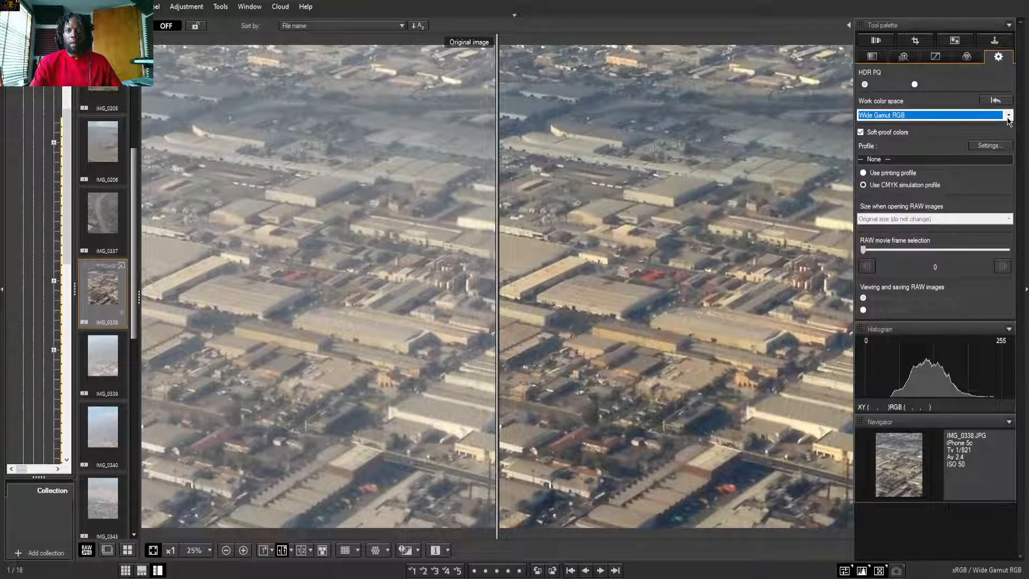
left_click(1008, 118)
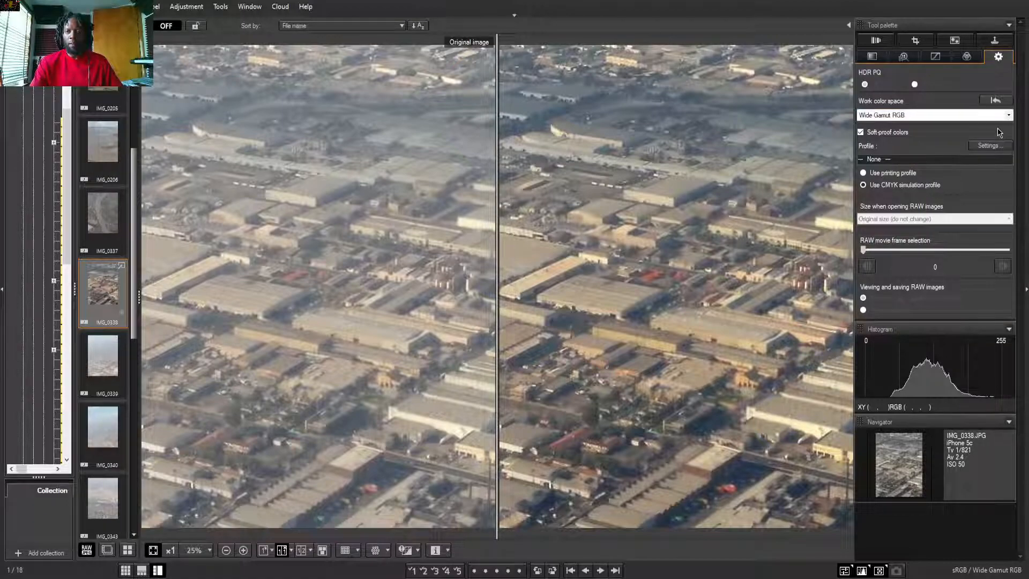
left_click(999, 127)
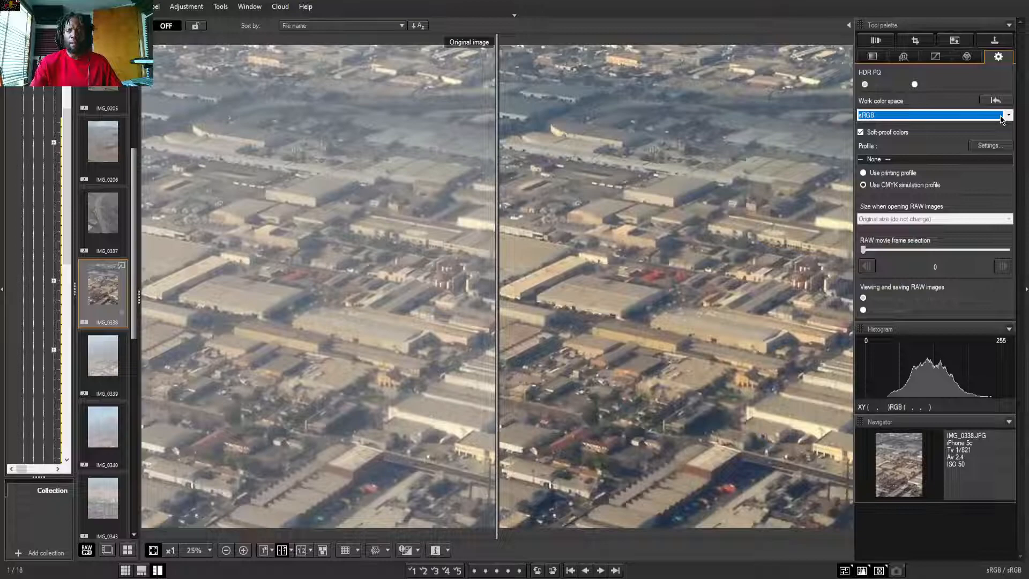
Review the photo's work color space, basic adjustments and tone curve settings against the original
left_click(1009, 119)
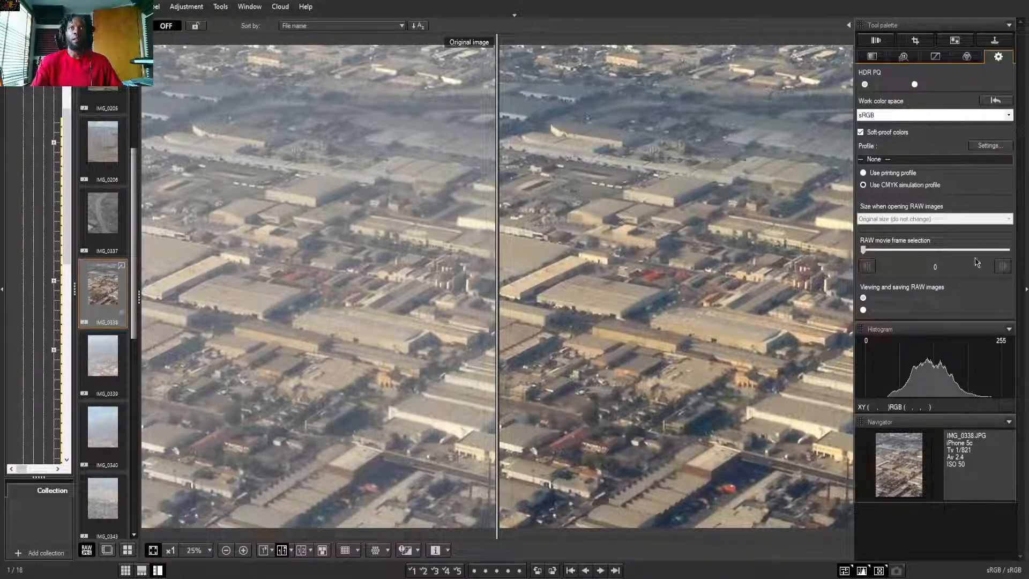
left_click(943, 131)
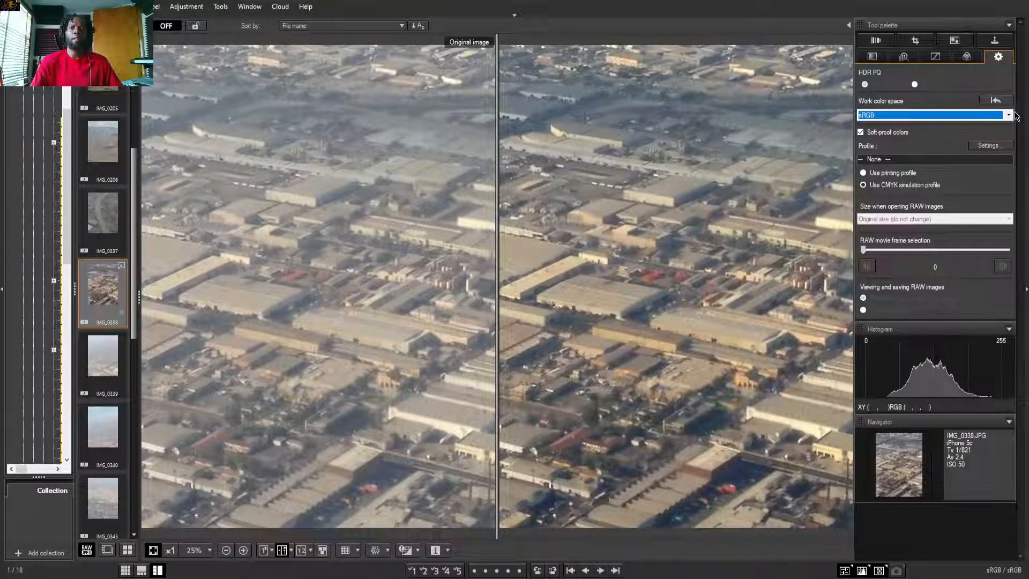
left_click(878, 58)
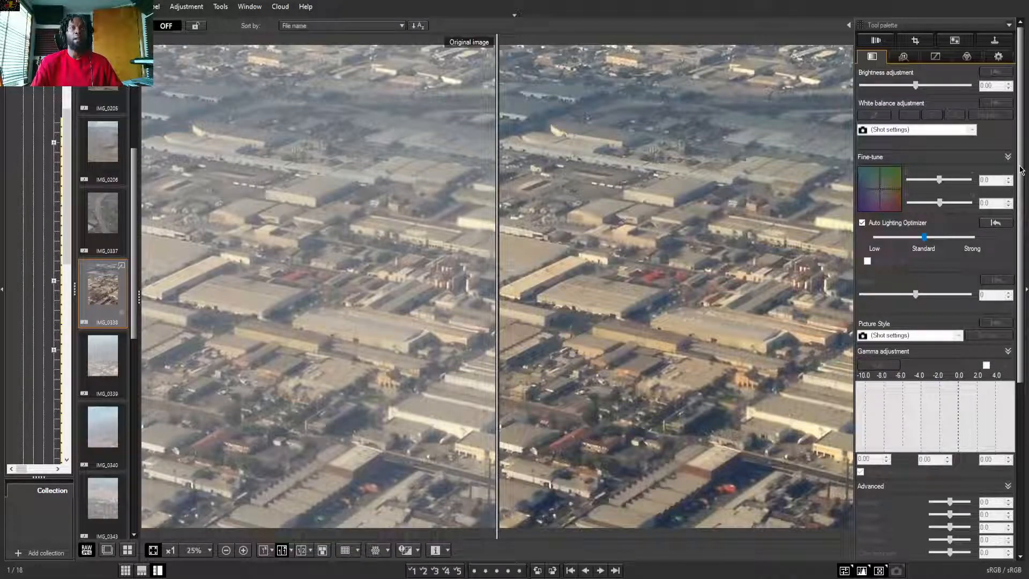
left_click(935, 56)
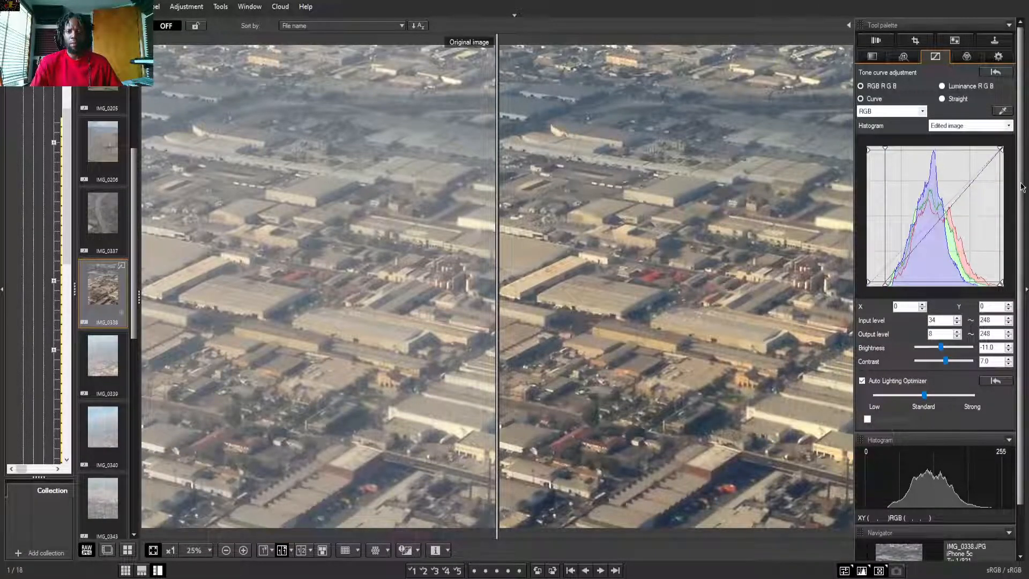
Test the photo's sharpness strength at 10 and return it to 5
left_click(873, 57)
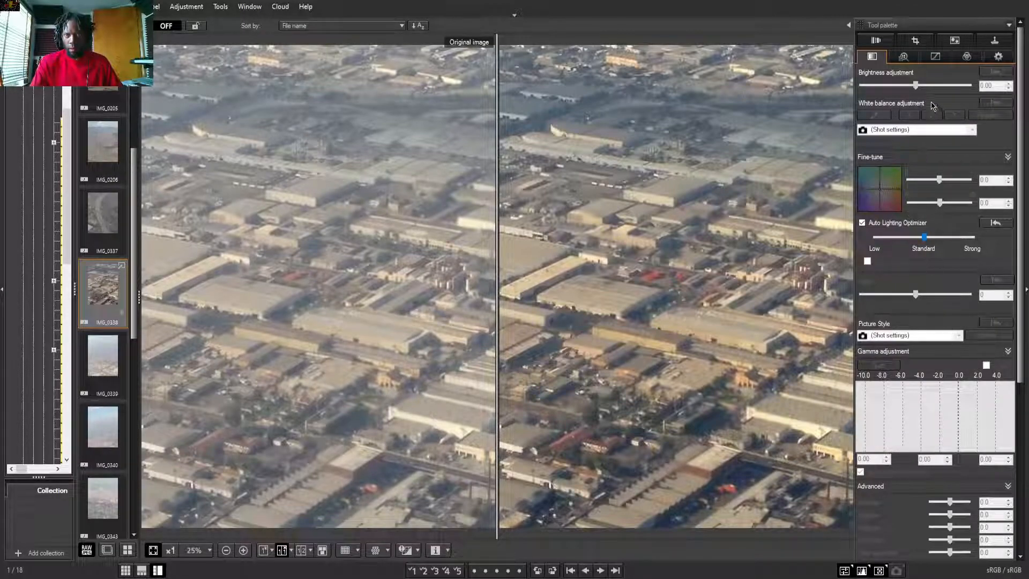
scroll(943, 451, "down", 4)
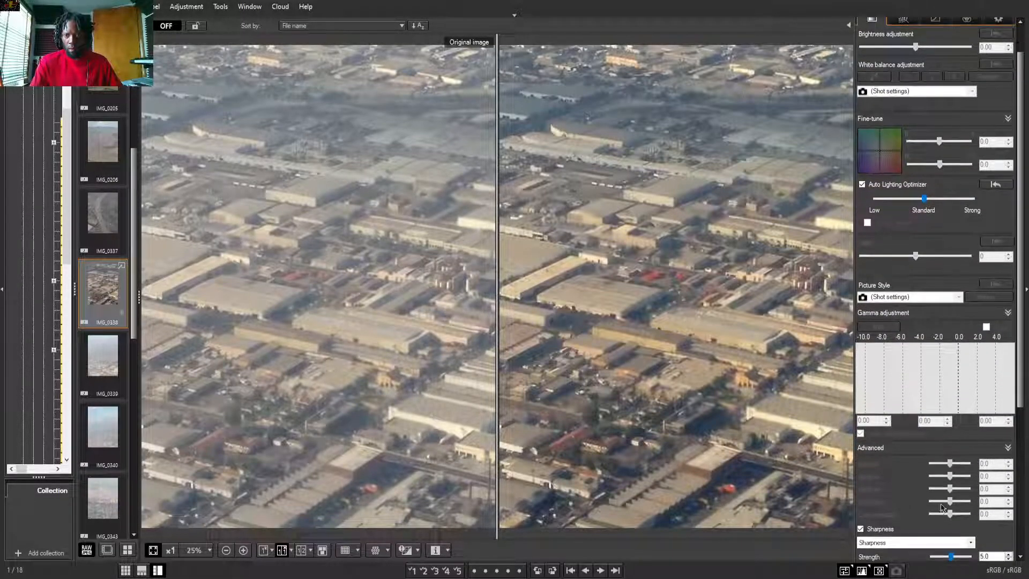
left_click_drag(950, 533, 983, 536)
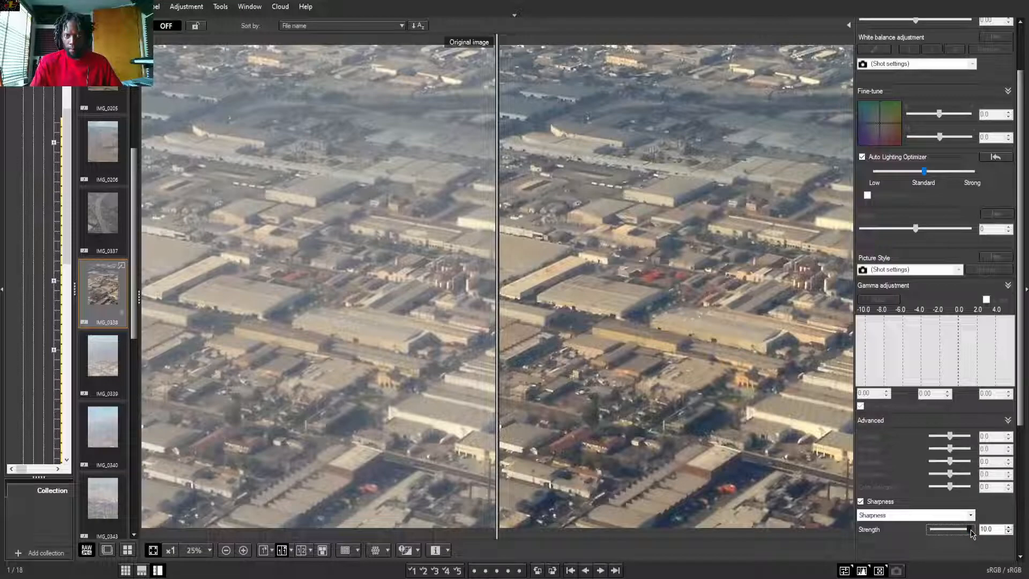
left_click_drag(972, 533, 953, 531)
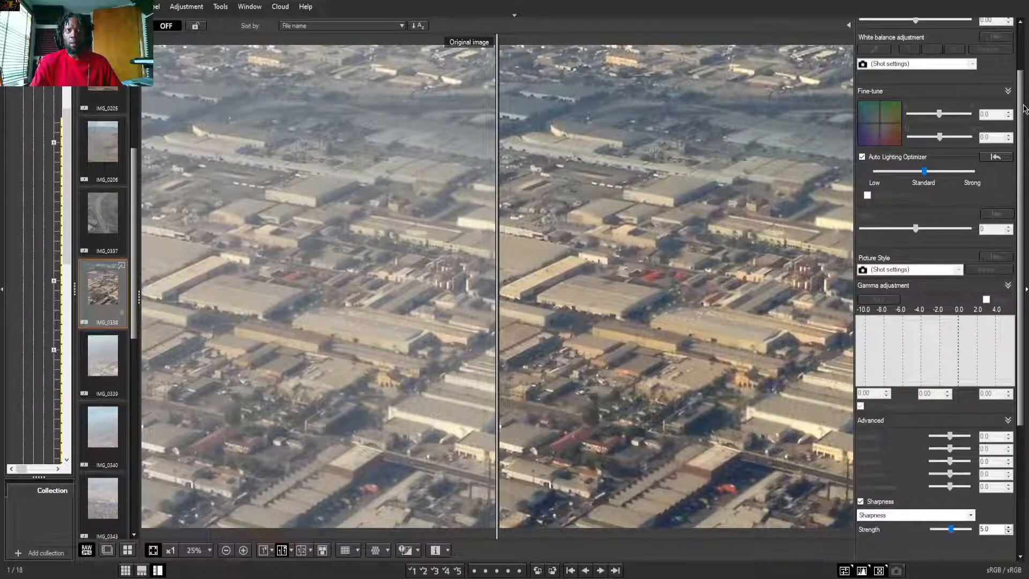
scroll(1024, 122, "up", 3)
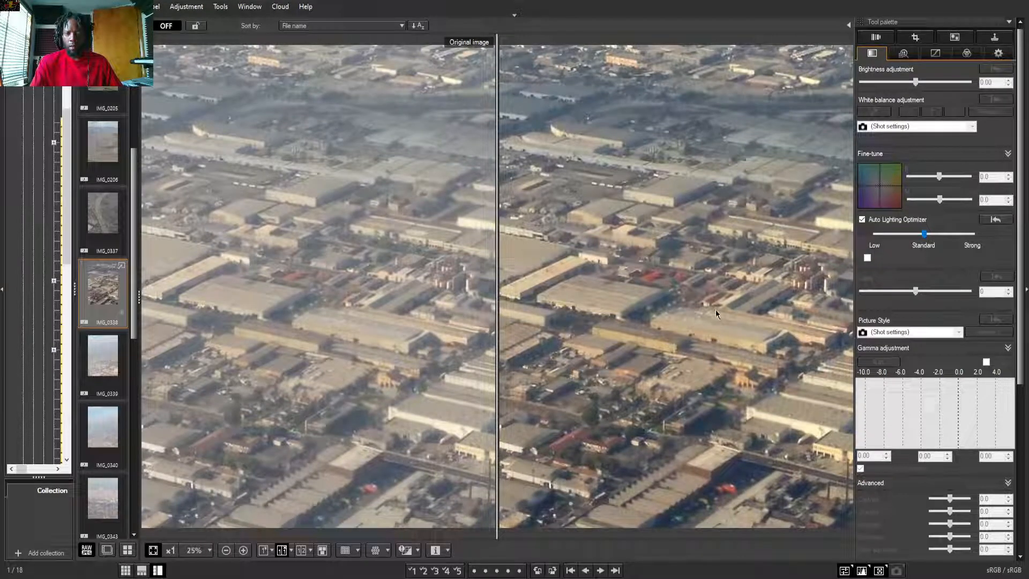
Zoom in on the warehouses and reduce the red saturation to 1.0 and the overall saturation to 131
left_click(638, 316)
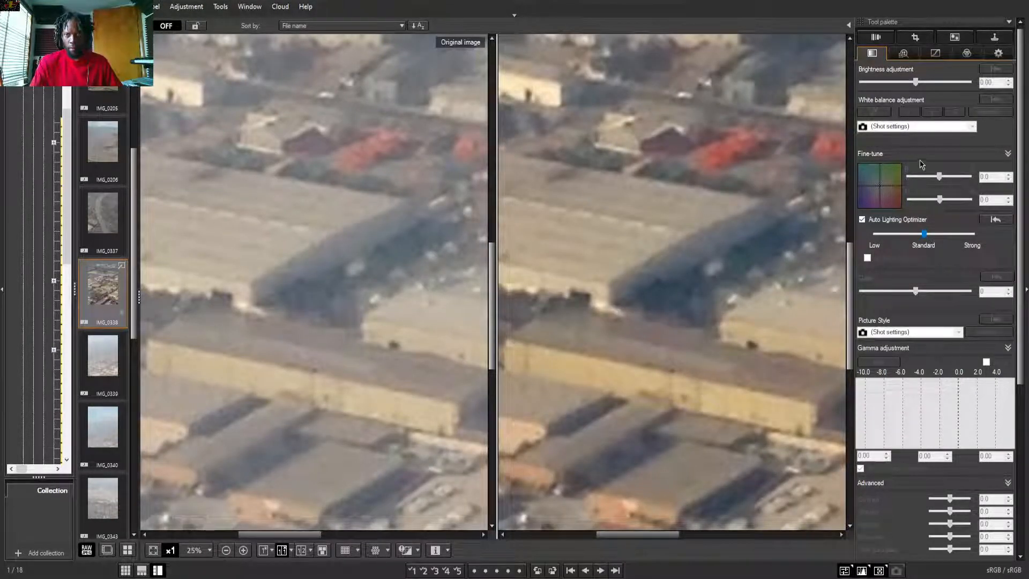
left_click(967, 53)
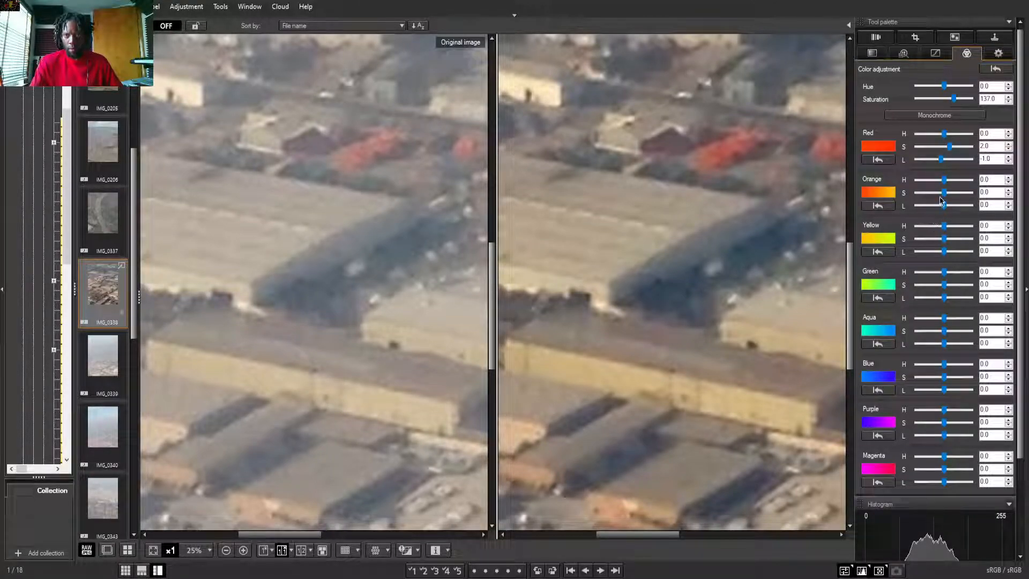
left_click_drag(951, 146, 949, 146)
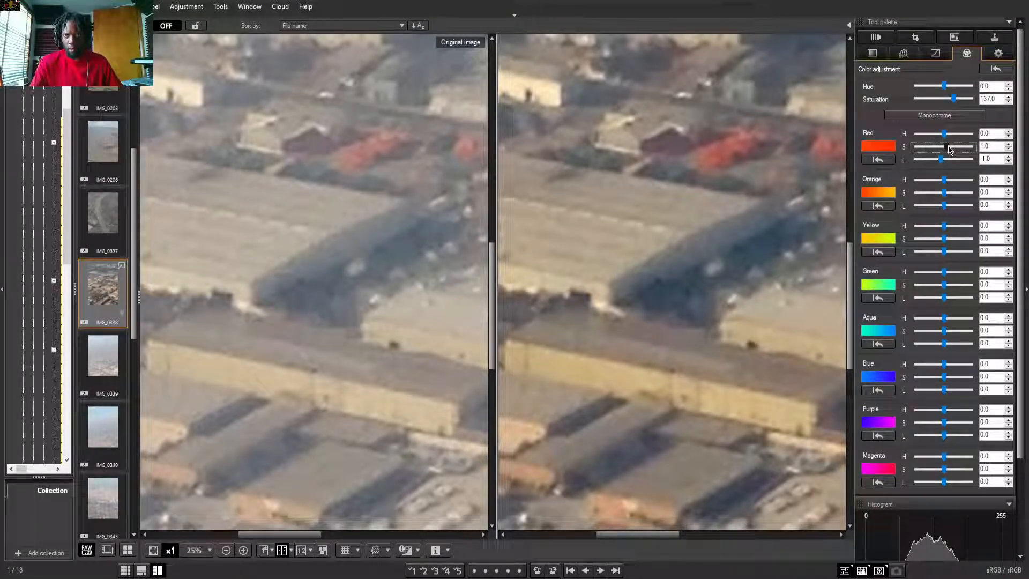
left_click(954, 100)
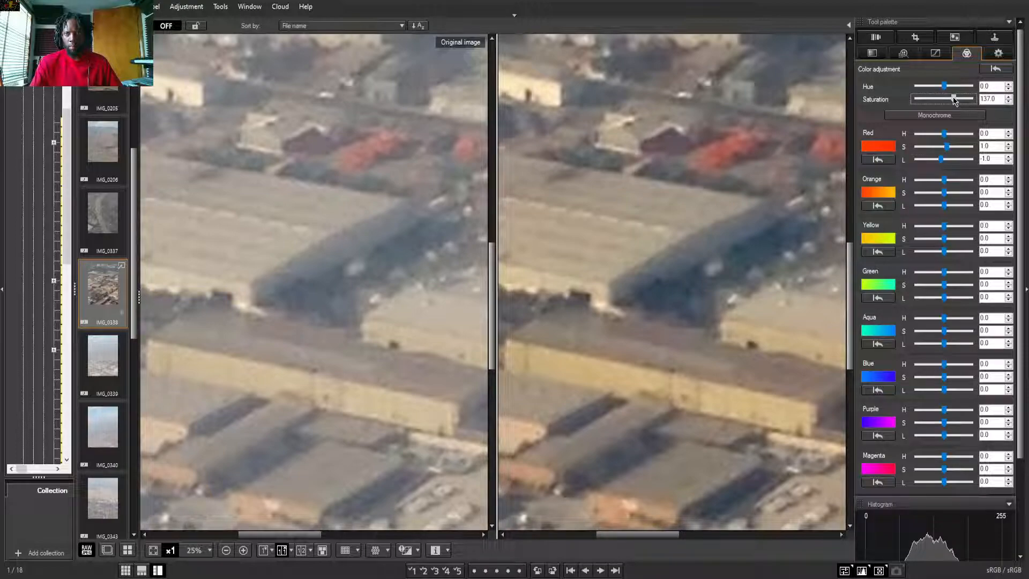
left_click_drag(954, 101, 952, 101)
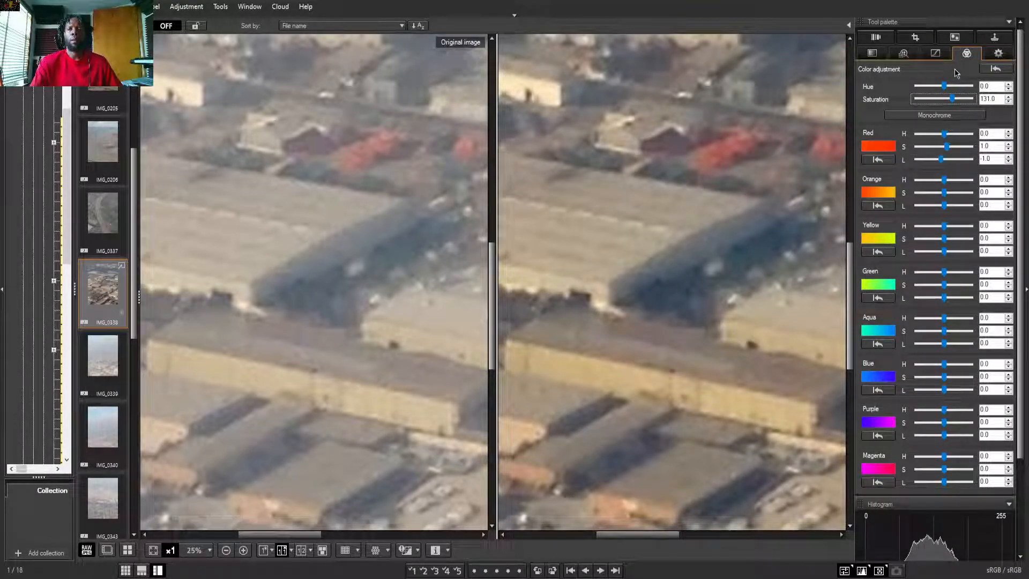
Review the tone curve and basic adjustment settings, and compare the whole edited photo with the original
left_click(936, 53)
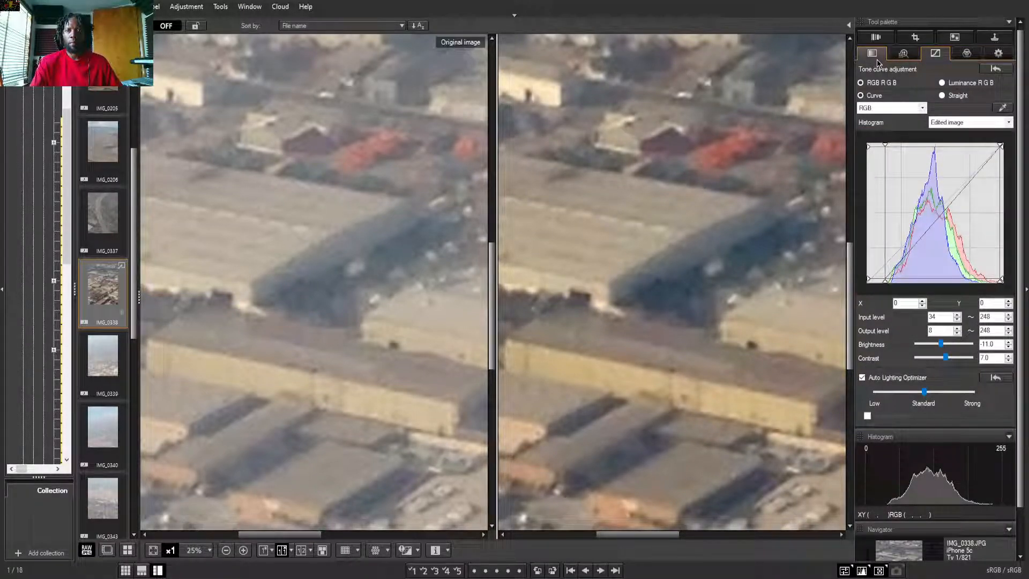
left_click(873, 53)
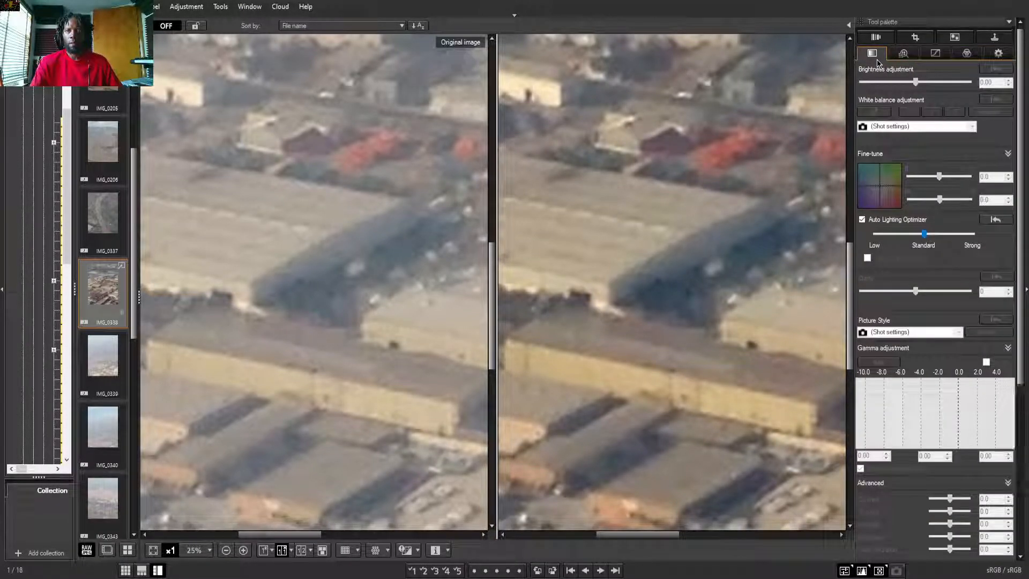
left_click(685, 203)
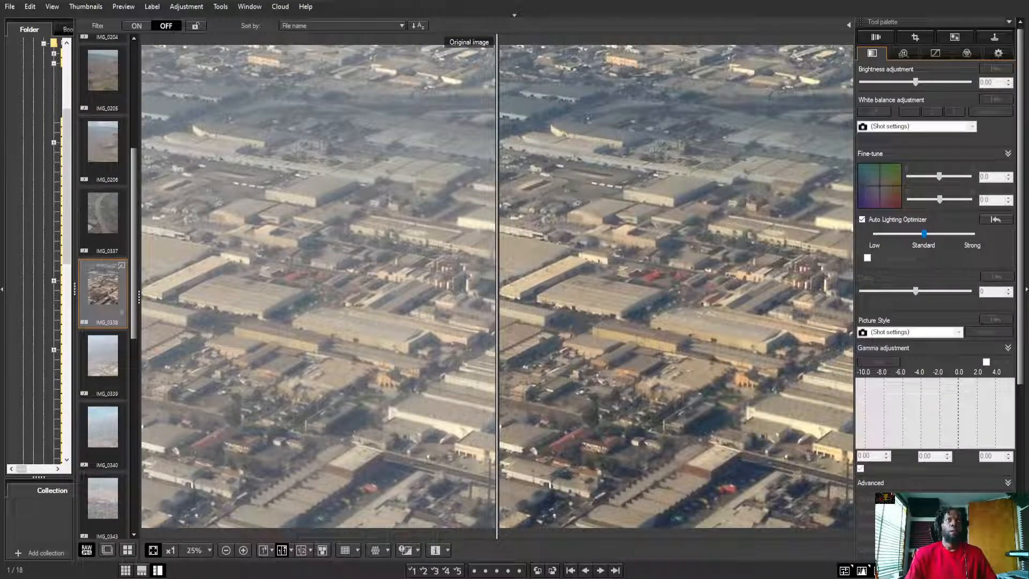
Delete the photo IMG_0338 from the folder
key("Delete")
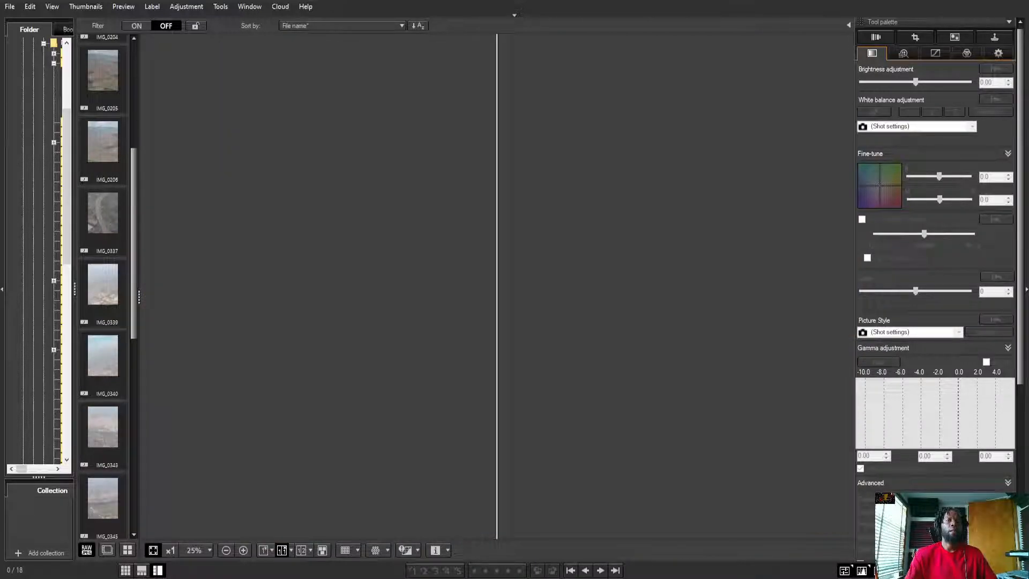